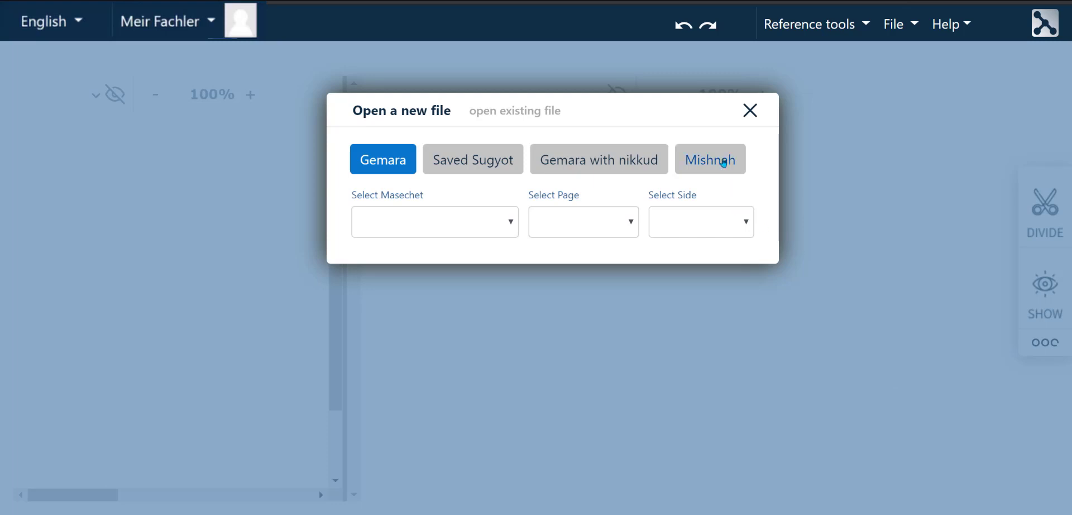
- Switch the new file's source text to Mishnah
click(723, 162)
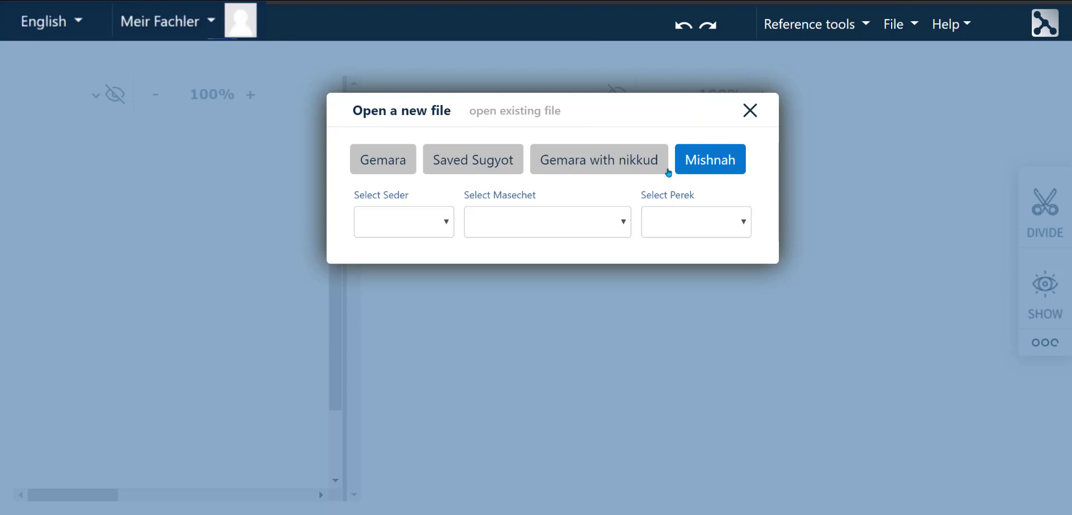
- Select Seder מועד, Masechet סוכה and Perek א for the new file
click(447, 221)
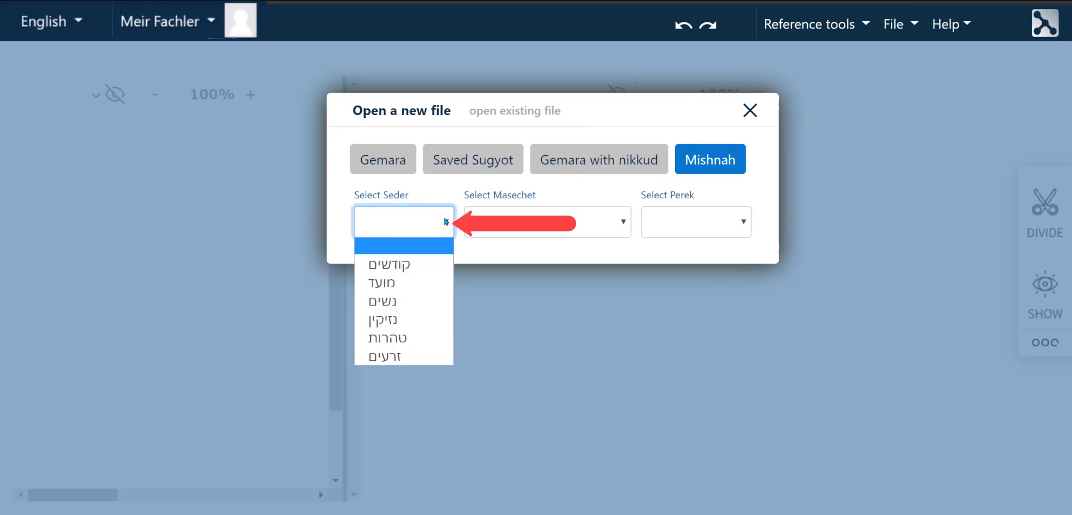
click(428, 276)
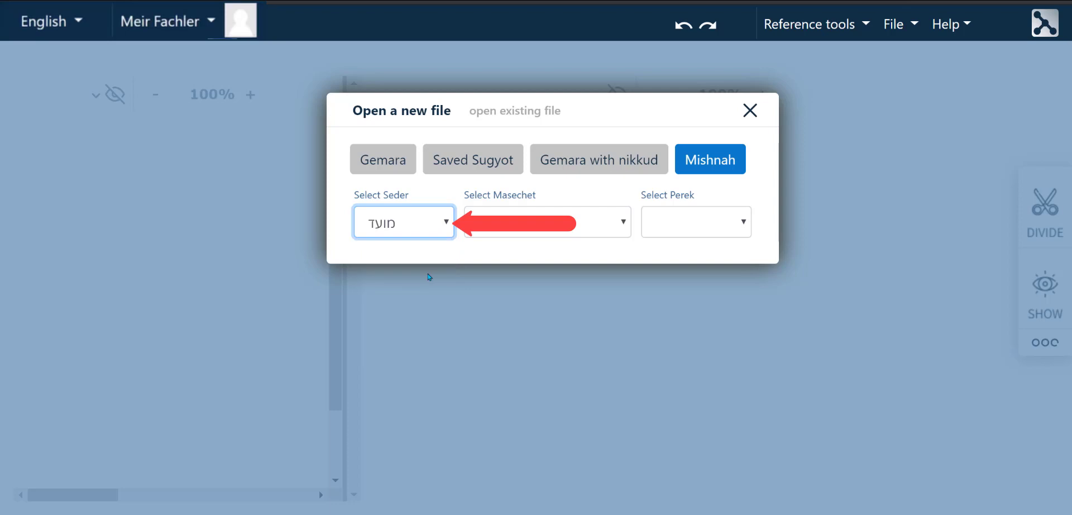
click(482, 225)
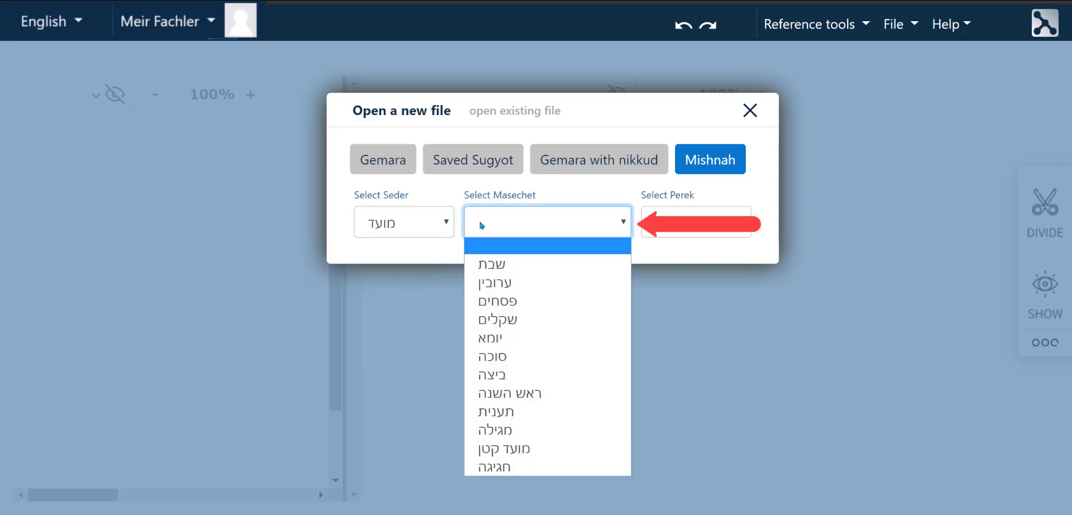
click(493, 357)
click(679, 226)
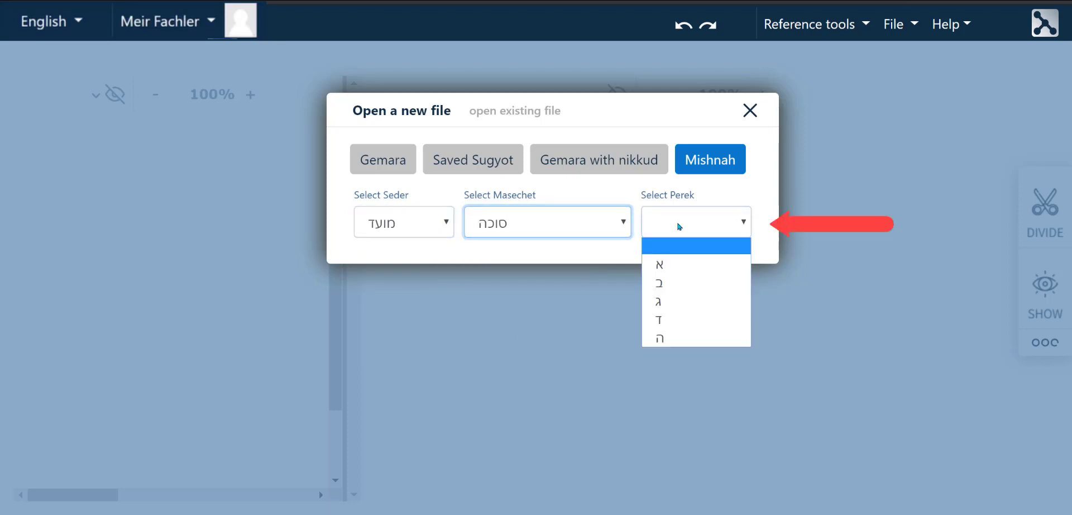
click(674, 263)
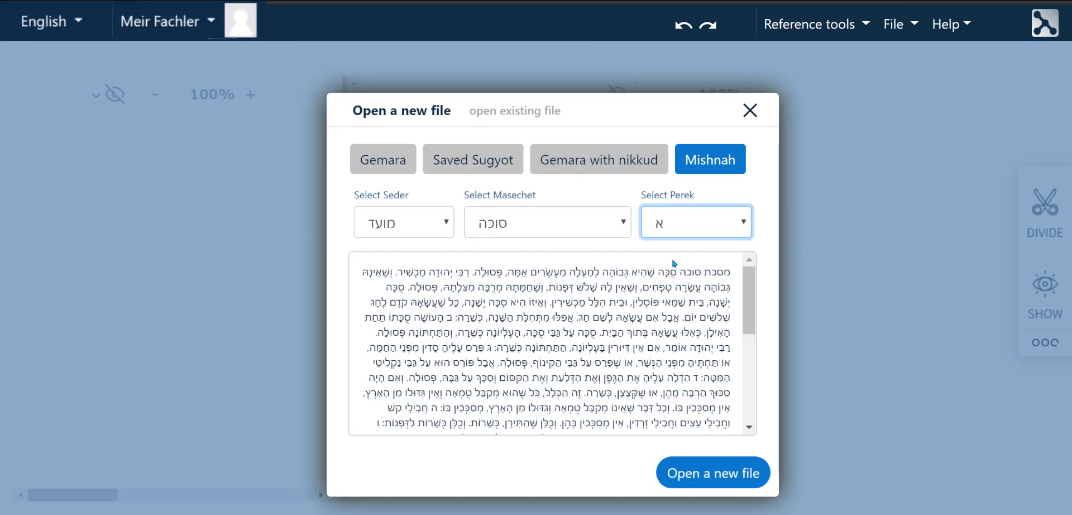
- Open Sukkah chapter א as a new document and divide it after the title and before ב
click(709, 469)
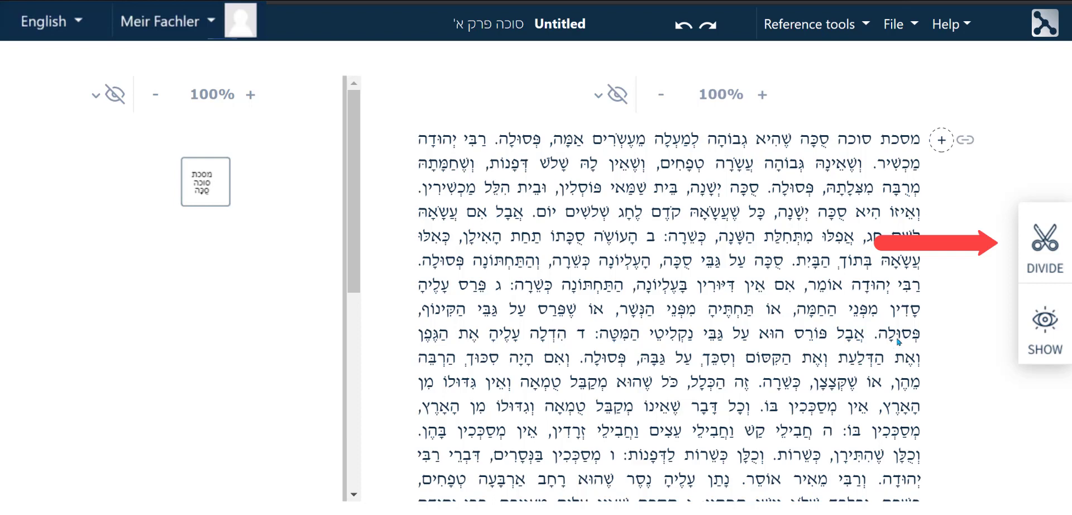
click(1042, 252)
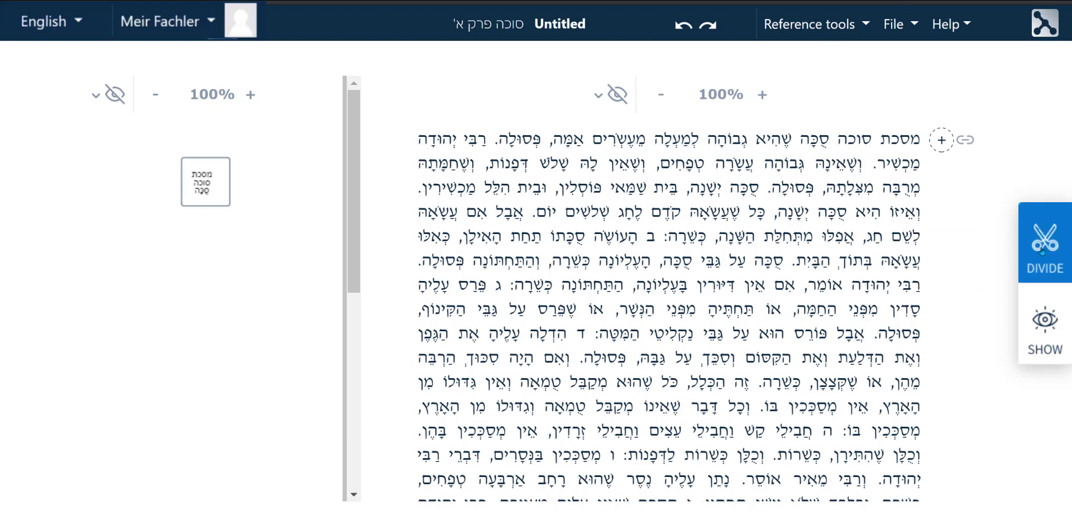
click(1042, 252)
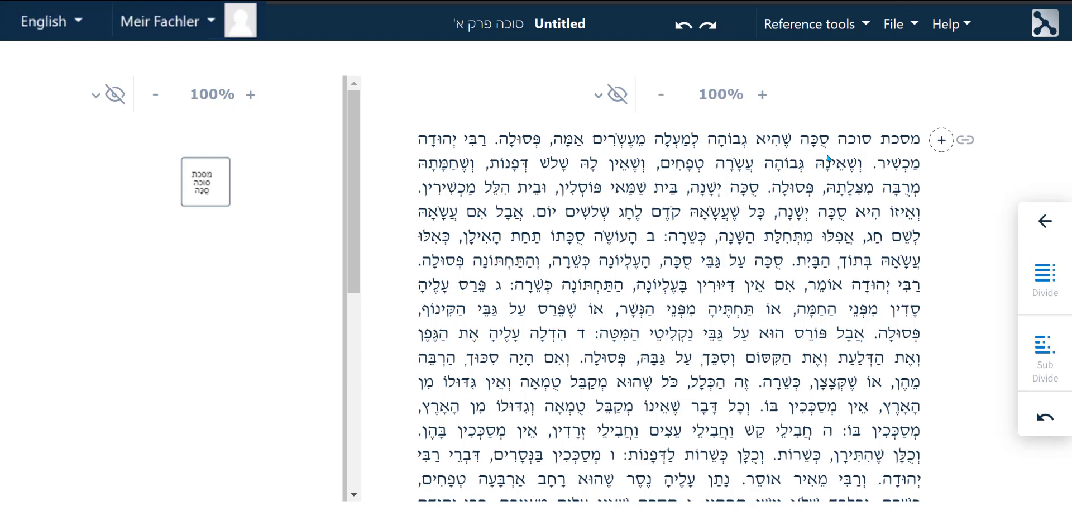
click(1045, 274)
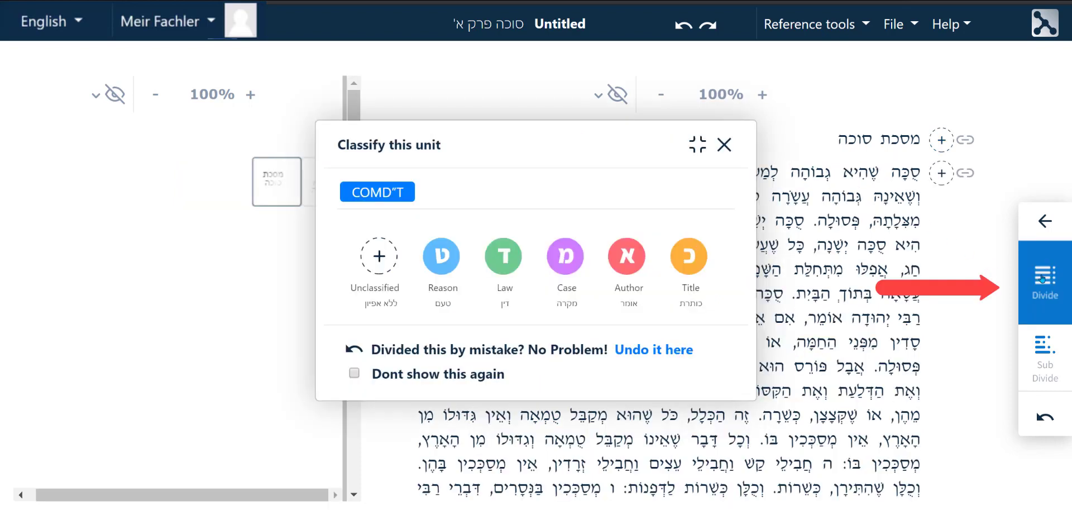
click(697, 144)
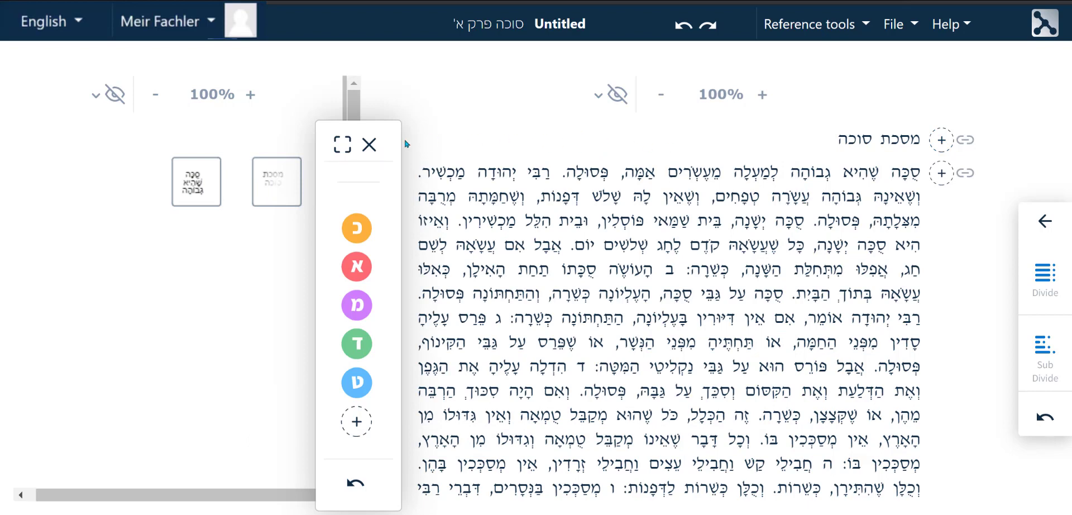
click(369, 147)
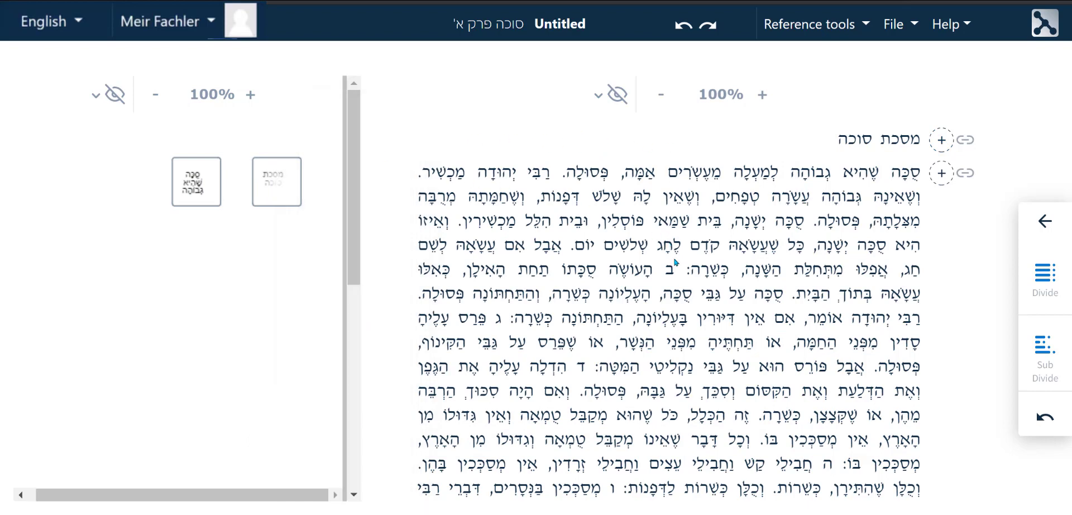
click(686, 272)
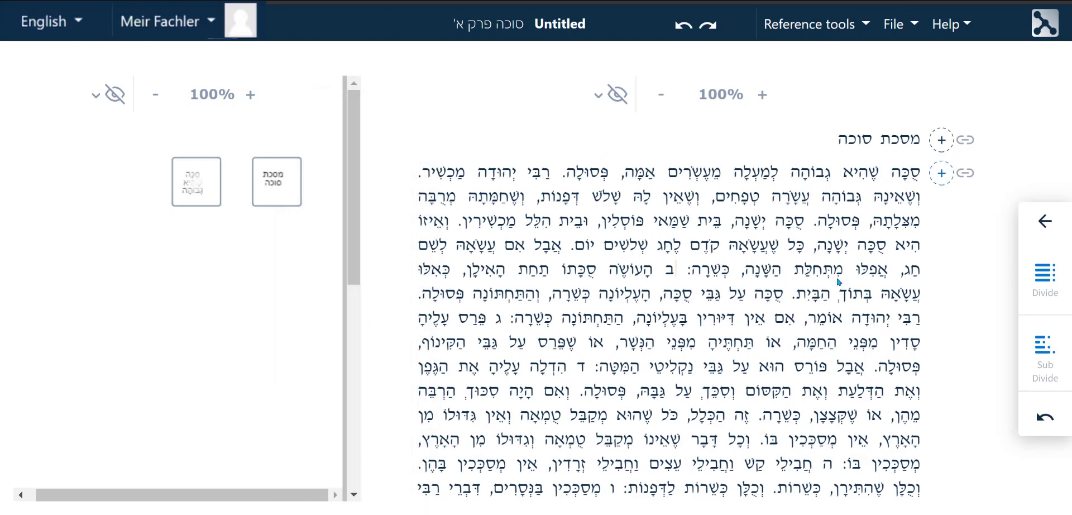
click(1031, 282)
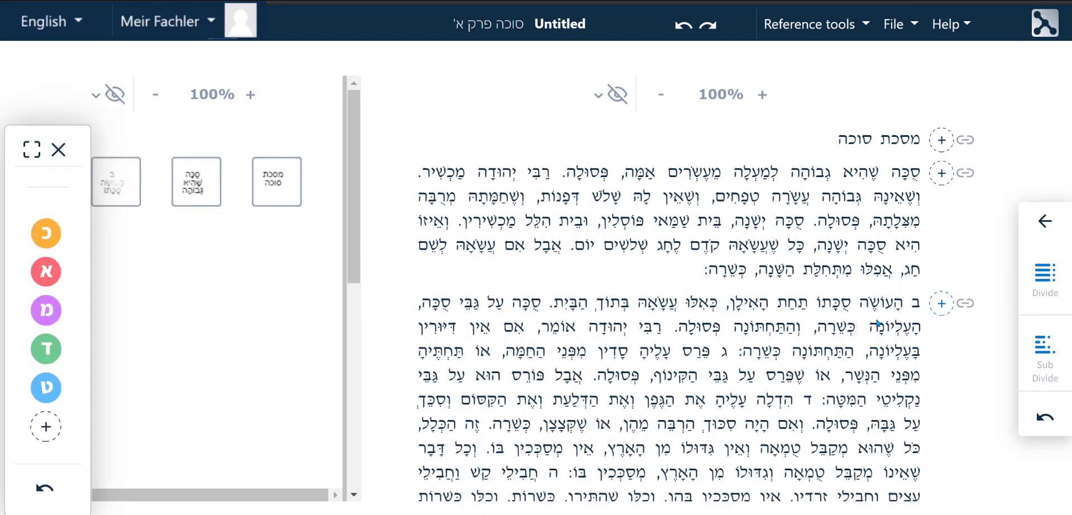
- Delete the unit starting at ב and the מסכת סוכה title unit
drag(476, 303, 794, 328)
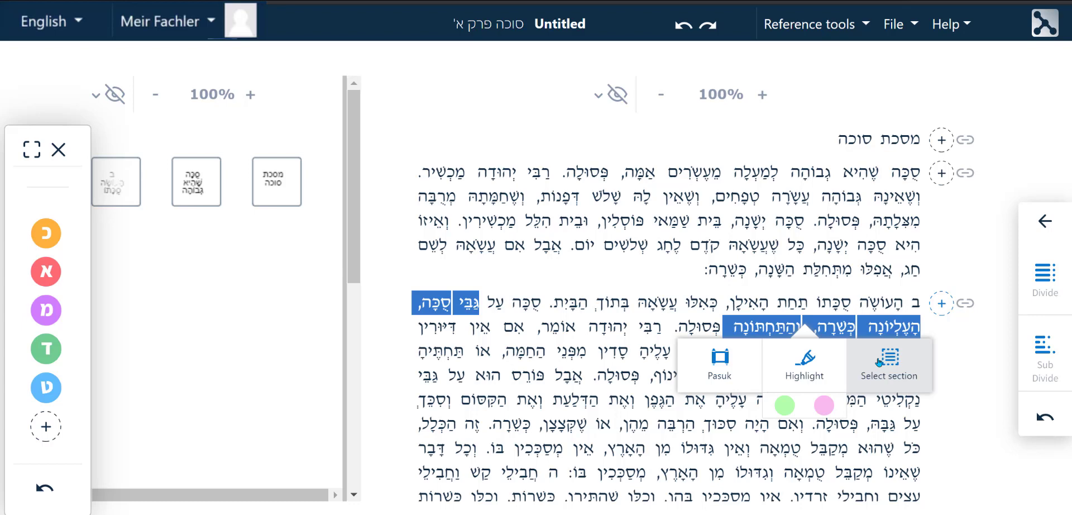
click(883, 362)
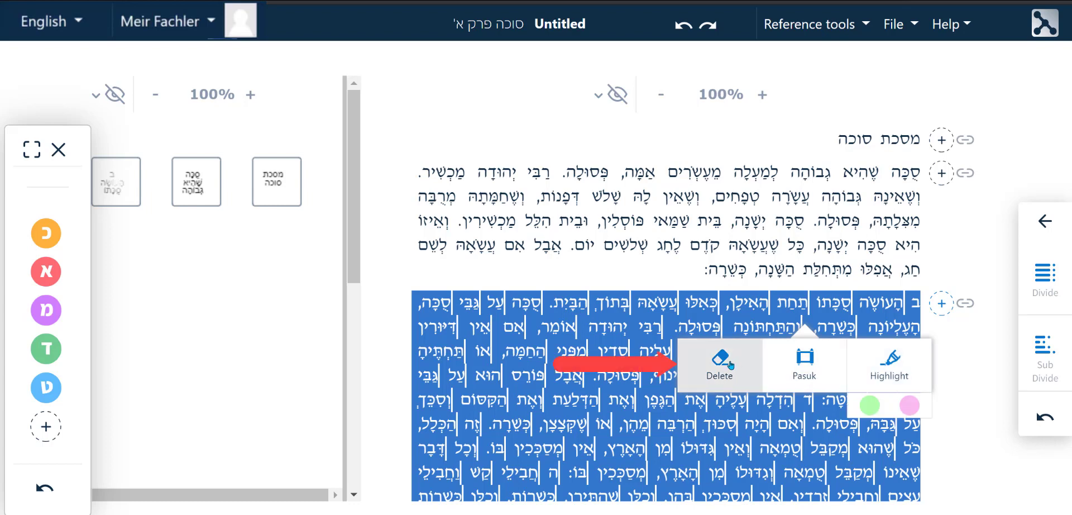
click(731, 364)
drag(906, 143, 846, 146)
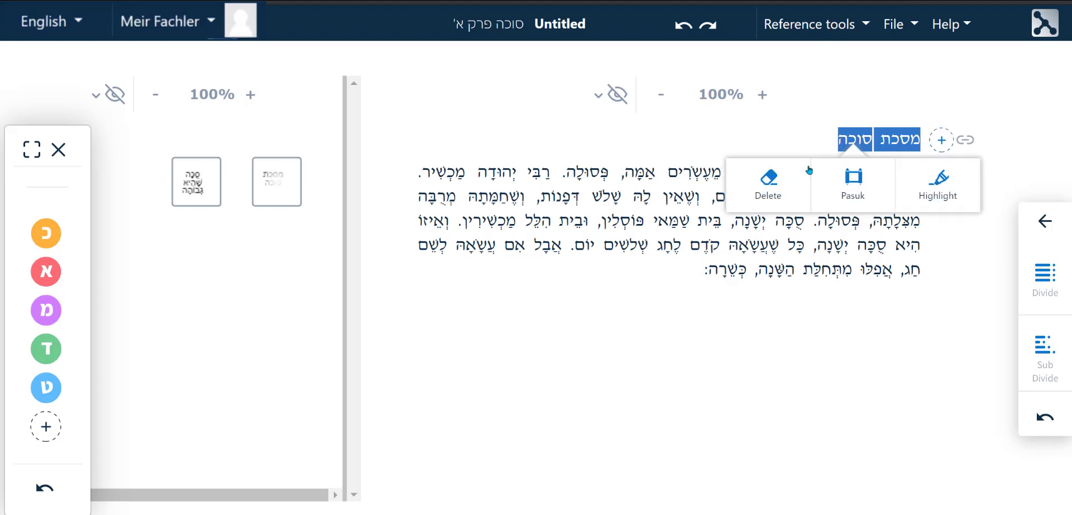
click(775, 184)
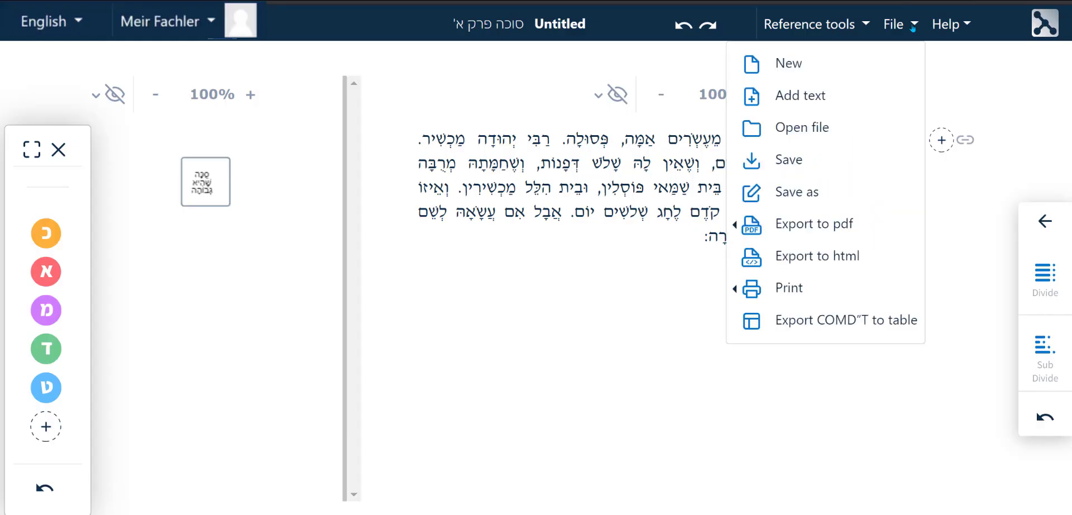
- Bring up Save as for the document in the סוכה folder
click(834, 185)
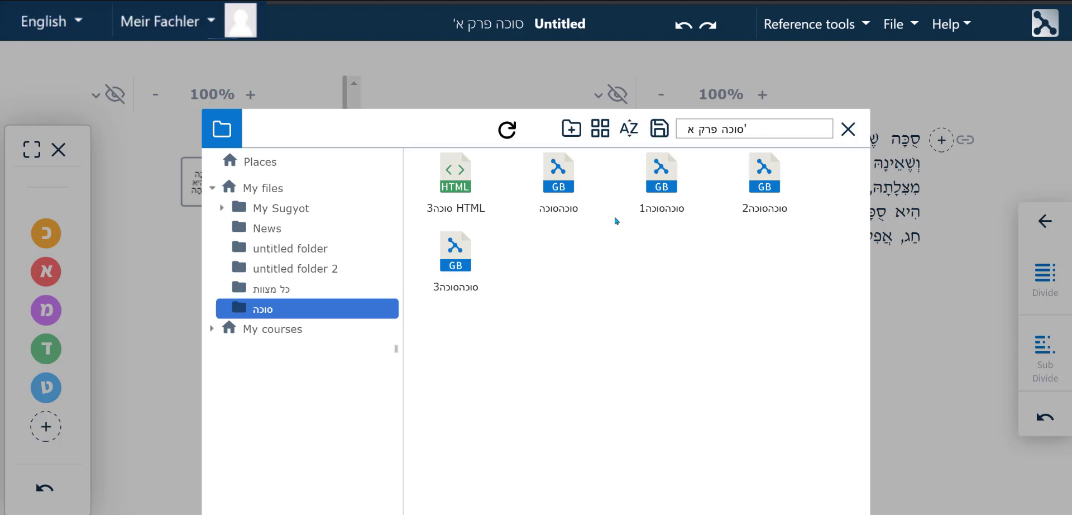
- Save the document as 'training video' in a new 'training videos' folder inside סוכה
click(575, 132)
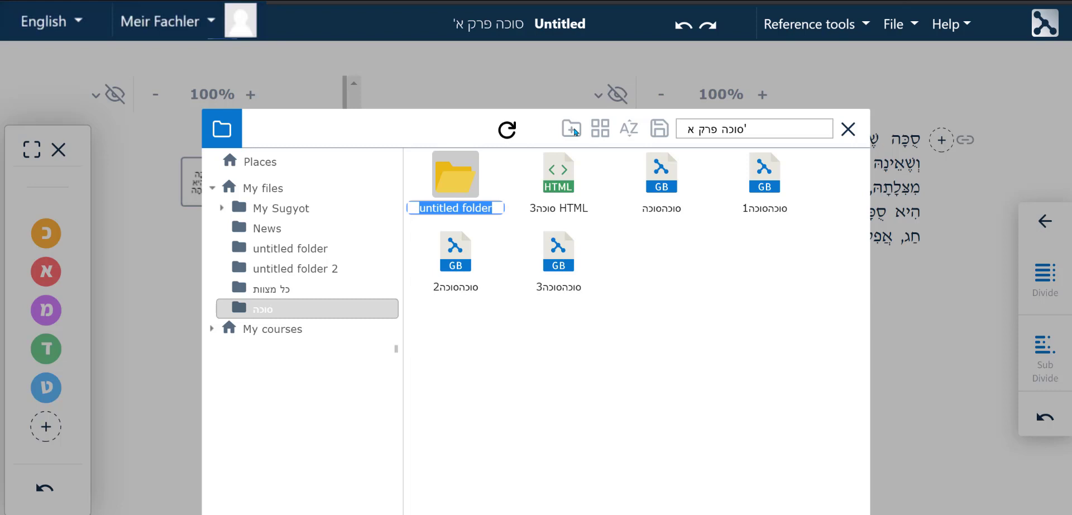
text(training)
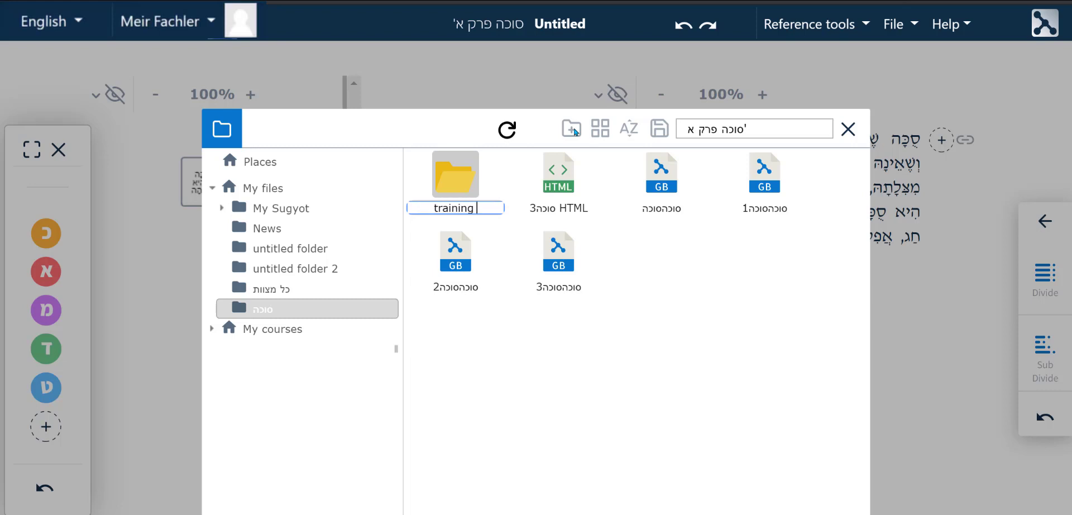
text( videos)
key(Return)
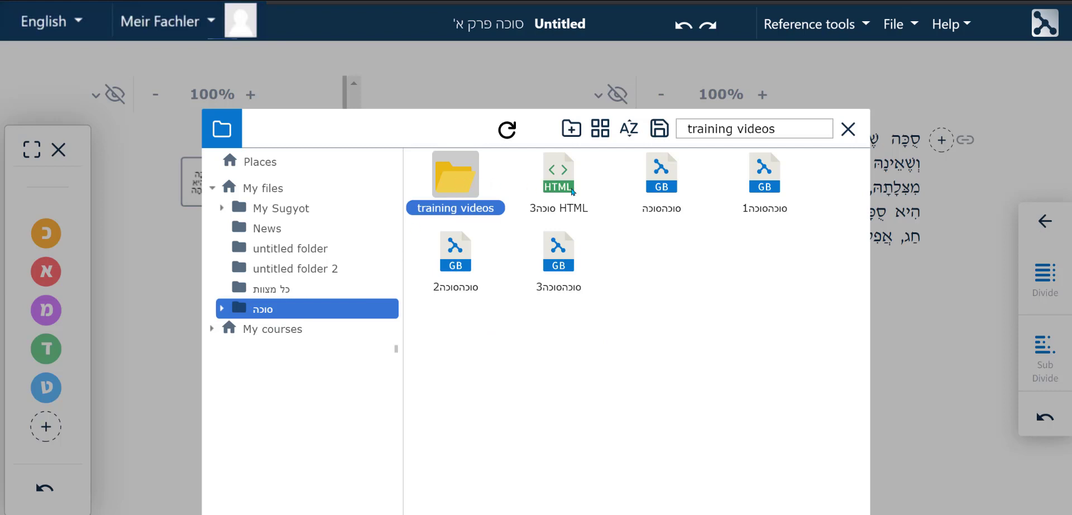
double_click(457, 181)
key(BackSpace)
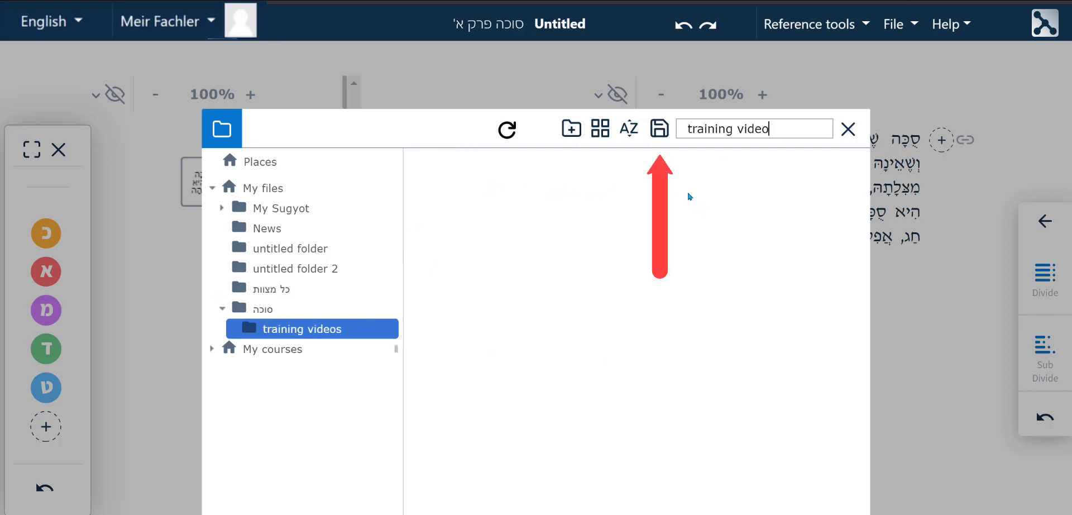
click(659, 129)
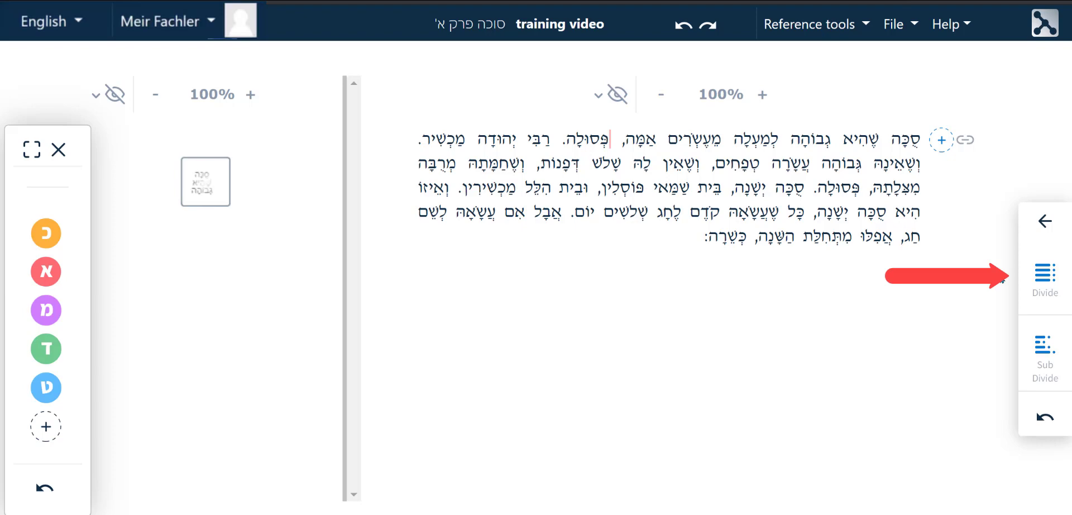
- Split the mishnah after אמה, after פסולה, and between סכה ישנה and בית שמאי
click(1038, 273)
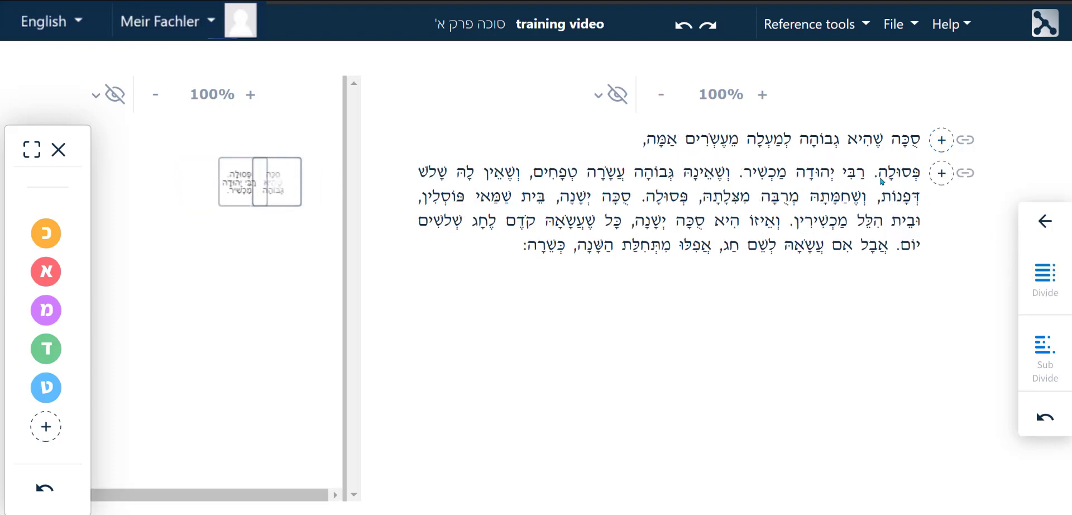
click(1035, 267)
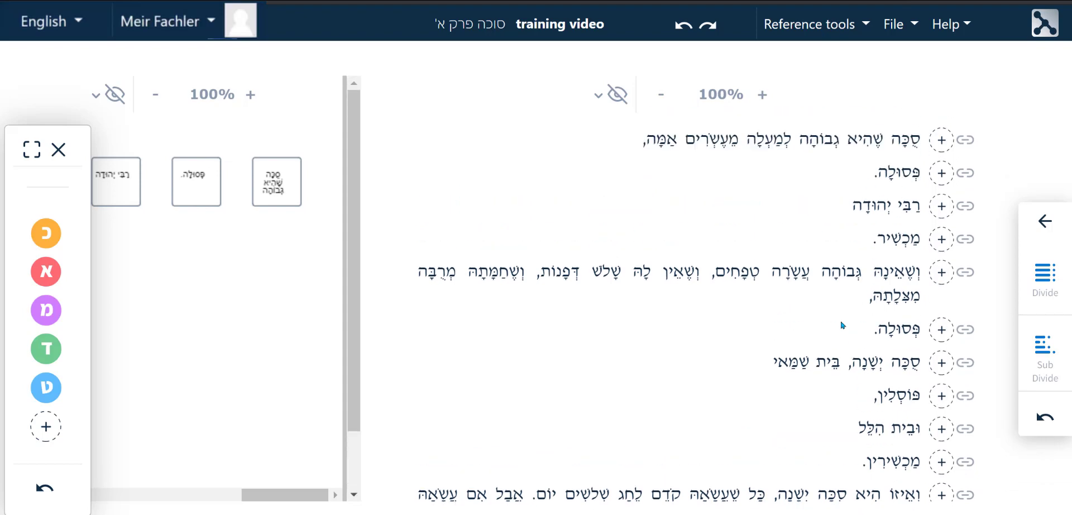
click(842, 361)
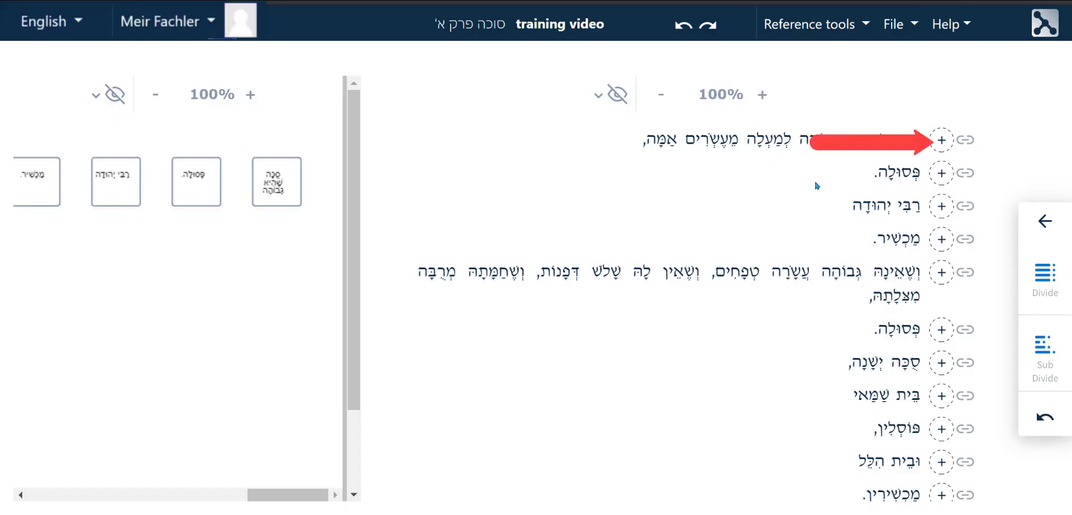
- Classify the rulings פסולה, מכשיר, פסולה, פוסלין, מכשירין and כשרה as Law
click(941, 141)
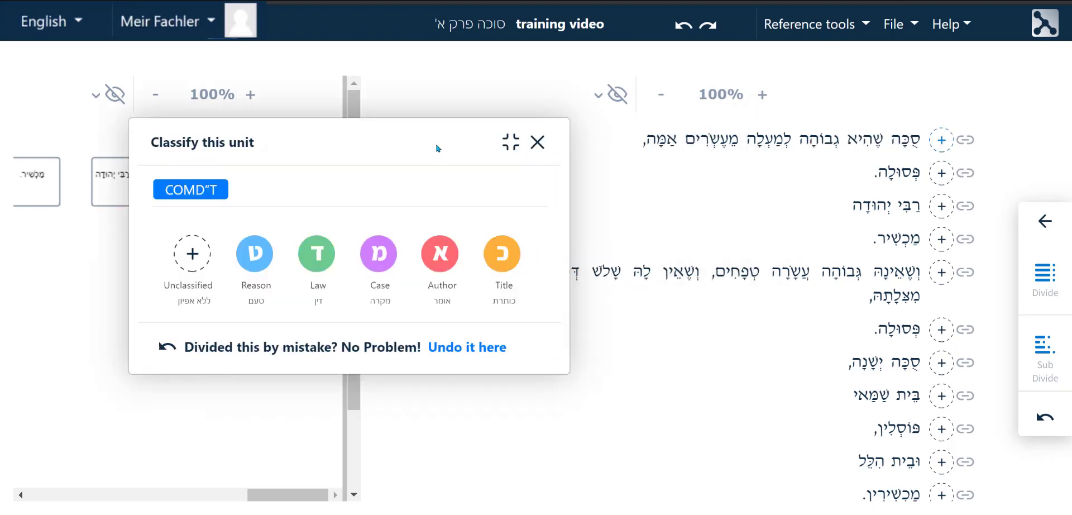
click(892, 173)
click(326, 248)
click(841, 244)
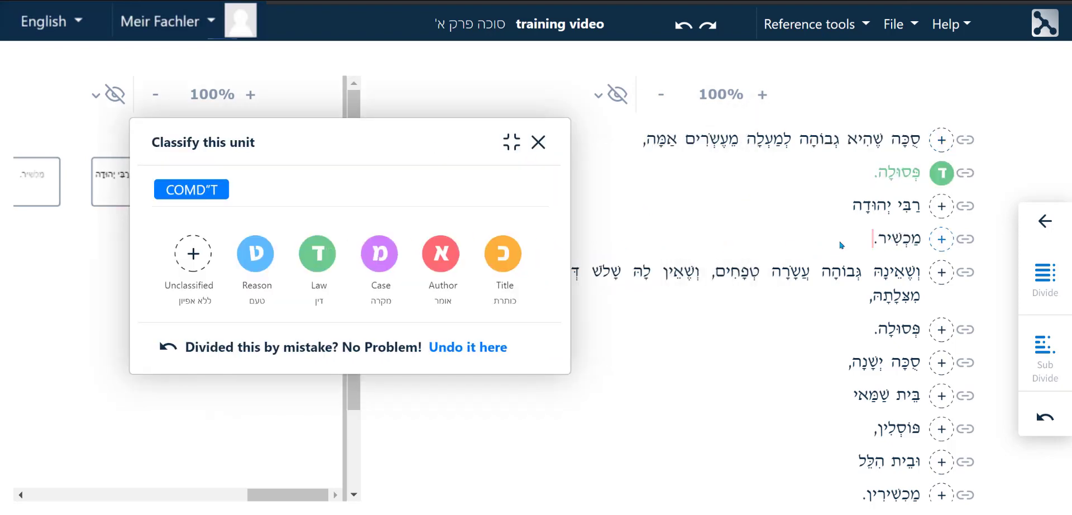
click(318, 254)
click(866, 329)
click(318, 255)
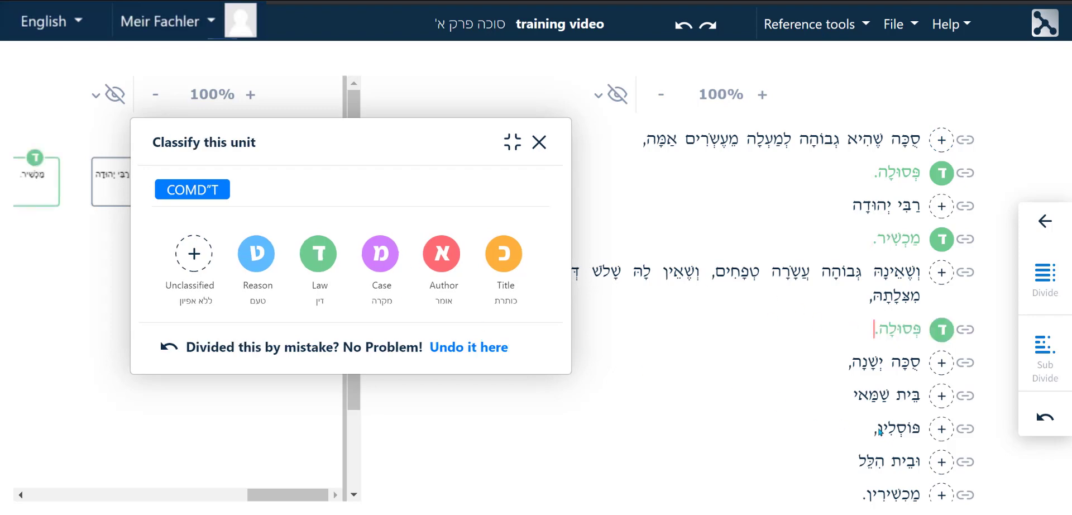
click(880, 431)
click(321, 253)
click(888, 494)
click(313, 252)
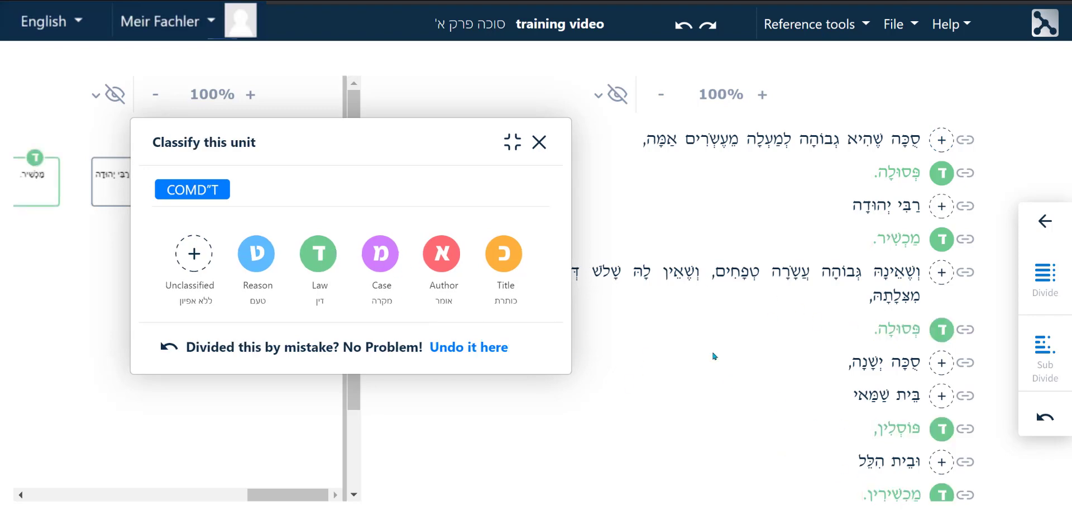
scroll(715, 356, down, 3)
click(893, 482)
click(321, 254)
scroll(720, 311, up, 3)
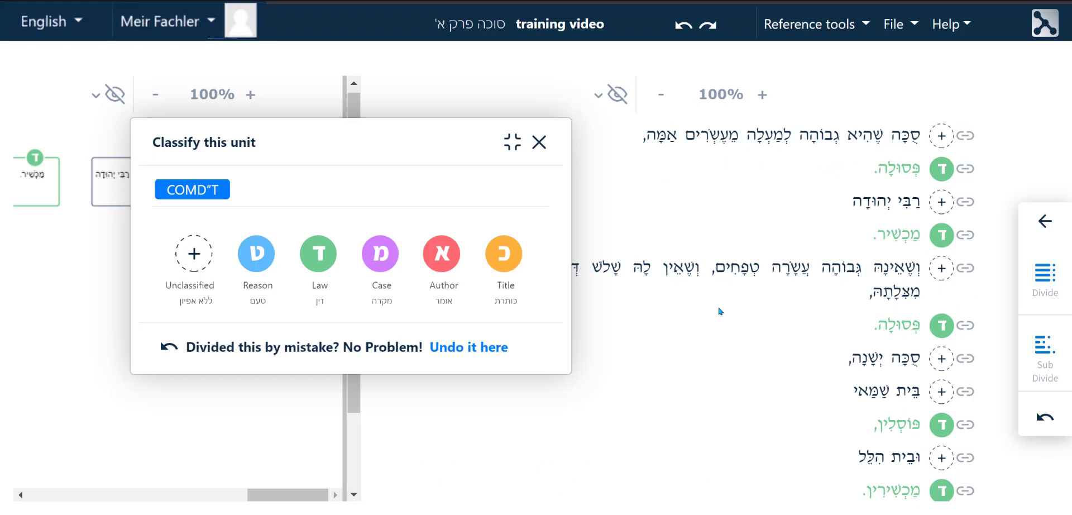
- Classify the sages רבי יהודה, בית שמאי and ובית הלל as Author
click(882, 204)
click(442, 253)
click(867, 395)
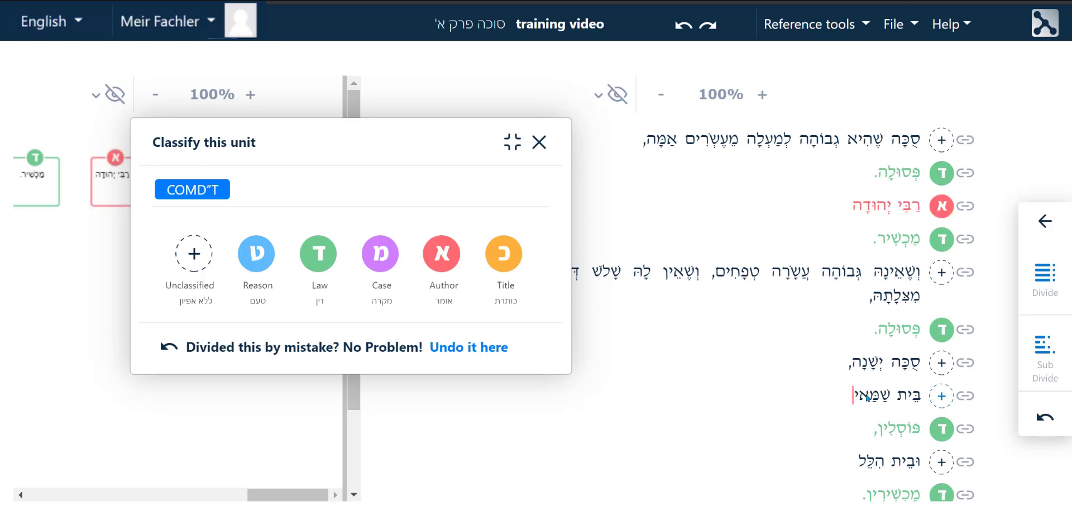
click(443, 253)
click(875, 460)
click(442, 253)
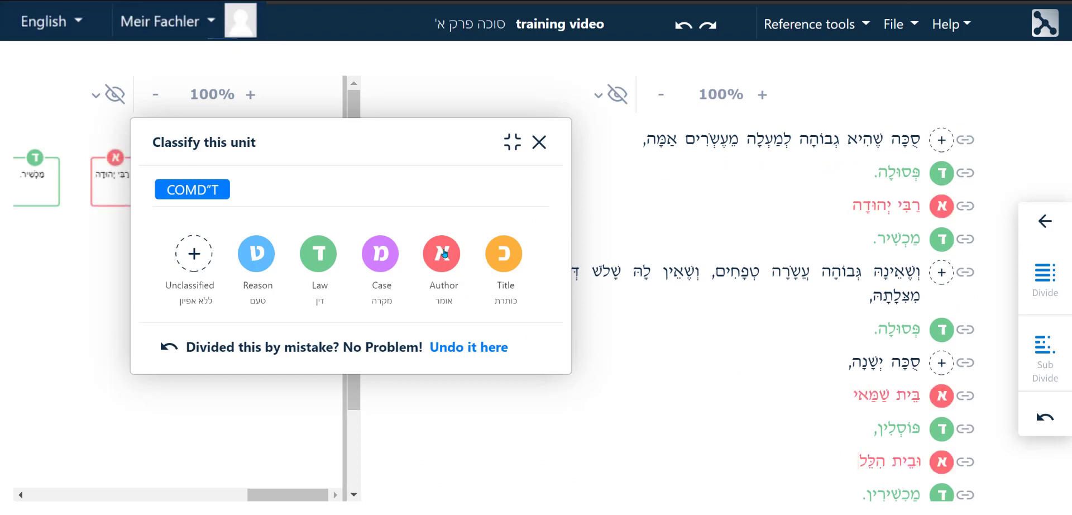
- Split the first line after טפחים and דפנות, classifying all its parts as Case
click(794, 140)
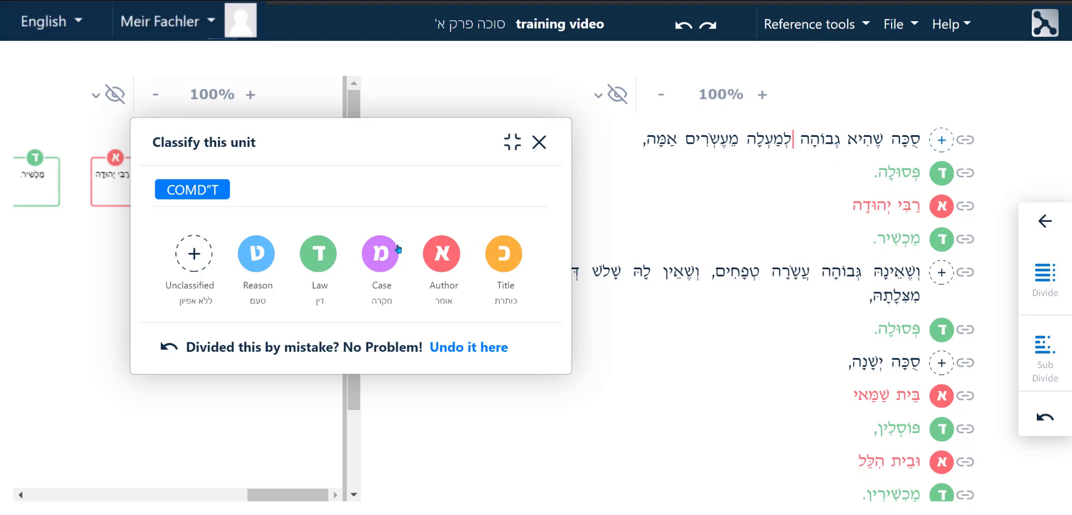
click(398, 249)
click(802, 273)
click(705, 273)
click(1037, 280)
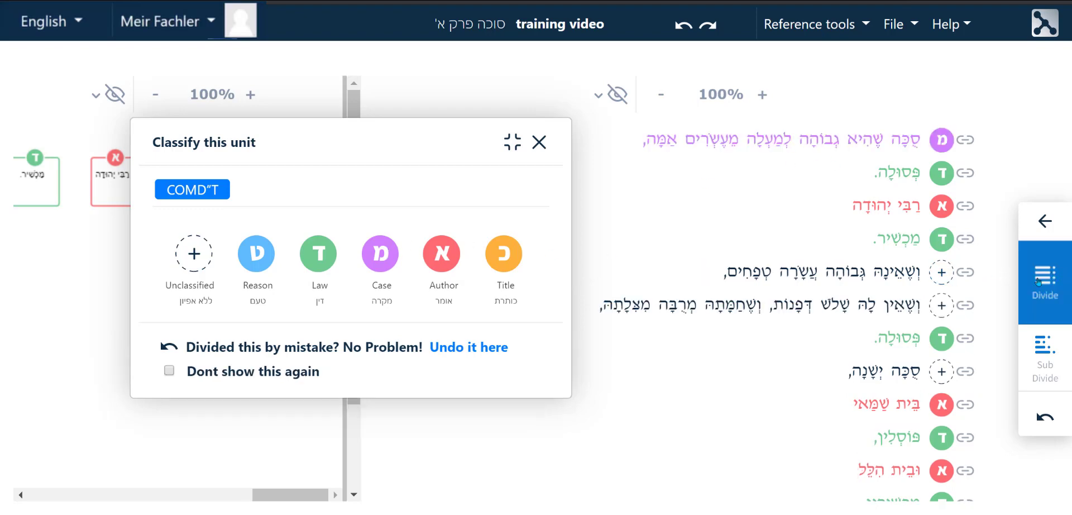
click(764, 305)
click(1038, 281)
click(381, 253)
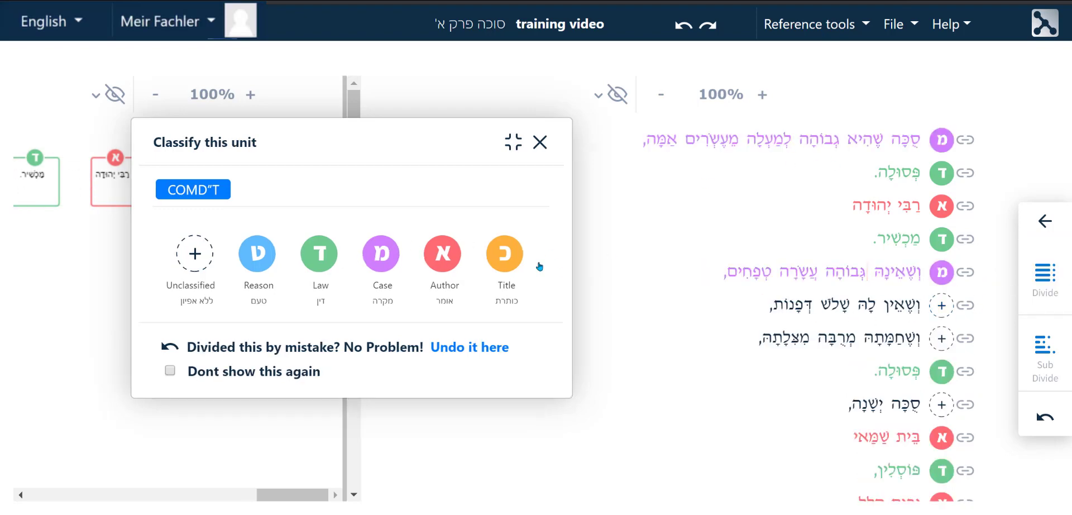
click(769, 305)
click(375, 251)
click(759, 338)
click(373, 262)
- Classify סכה ישנה as Case, split the long line after יום, and classify both halves as Case
scroll(687, 325, down, 3)
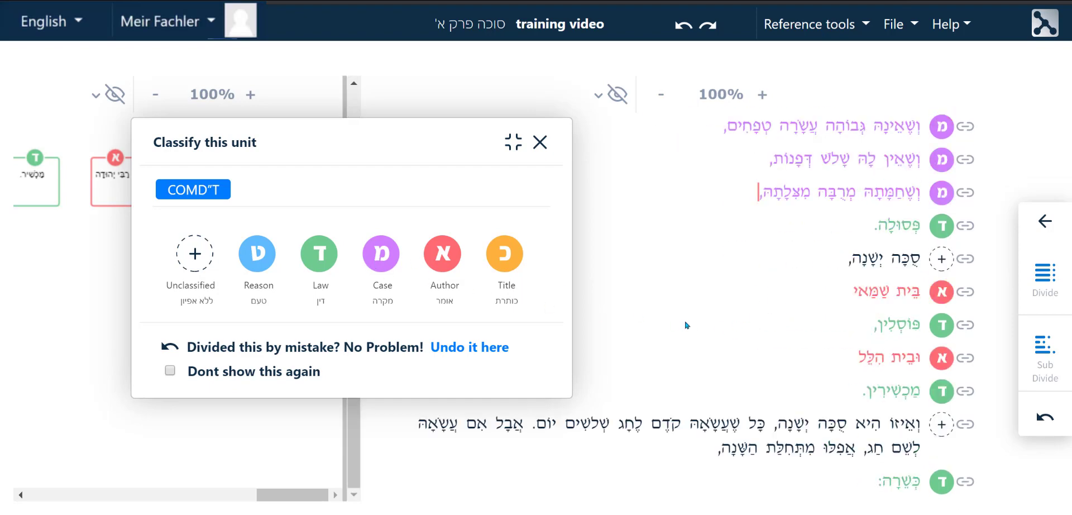
click(847, 259)
click(381, 253)
click(526, 424)
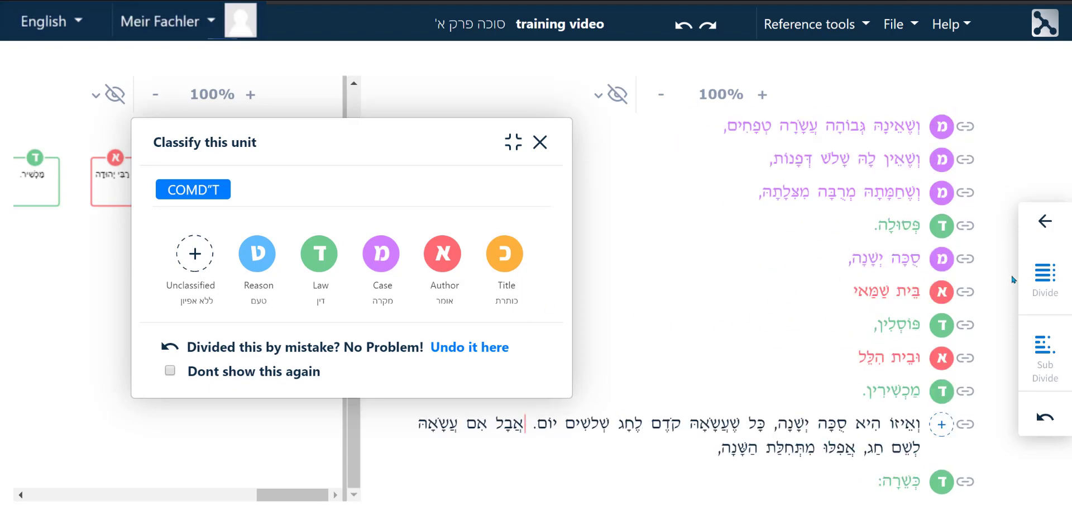
click(1037, 280)
click(381, 253)
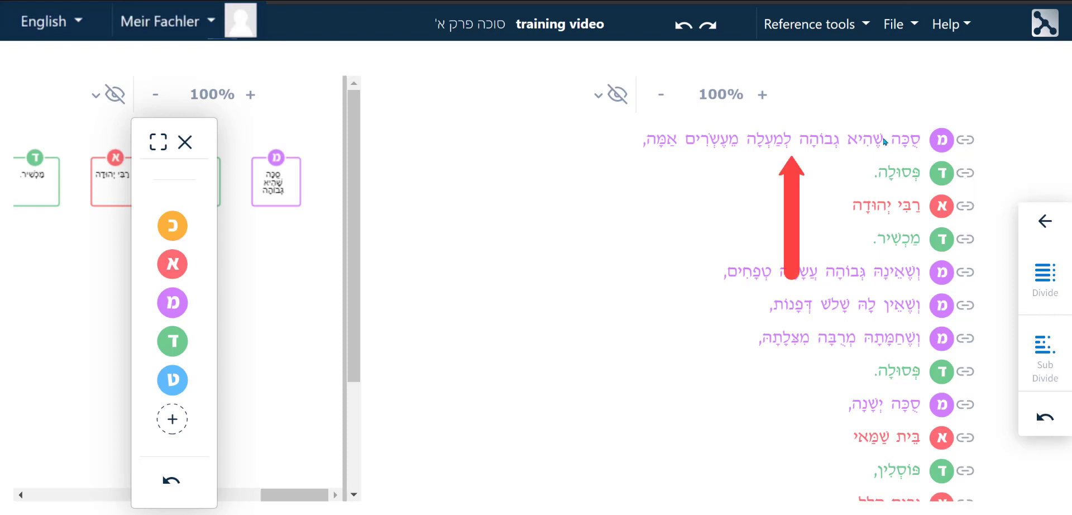
- Nest פסולה under the first case and link רבי יהודה, מכשיר and the second פסולה
key(Tab)
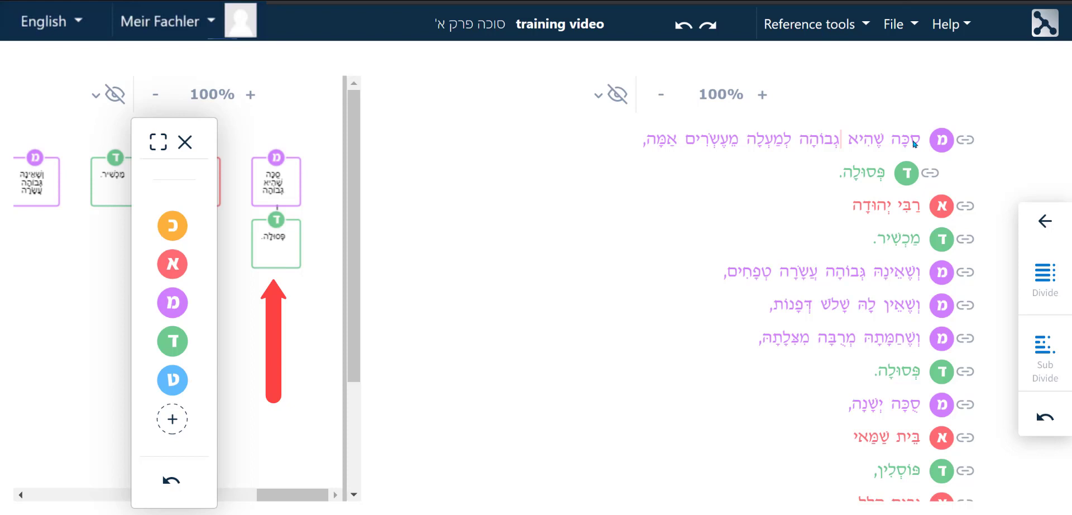
click(965, 205)
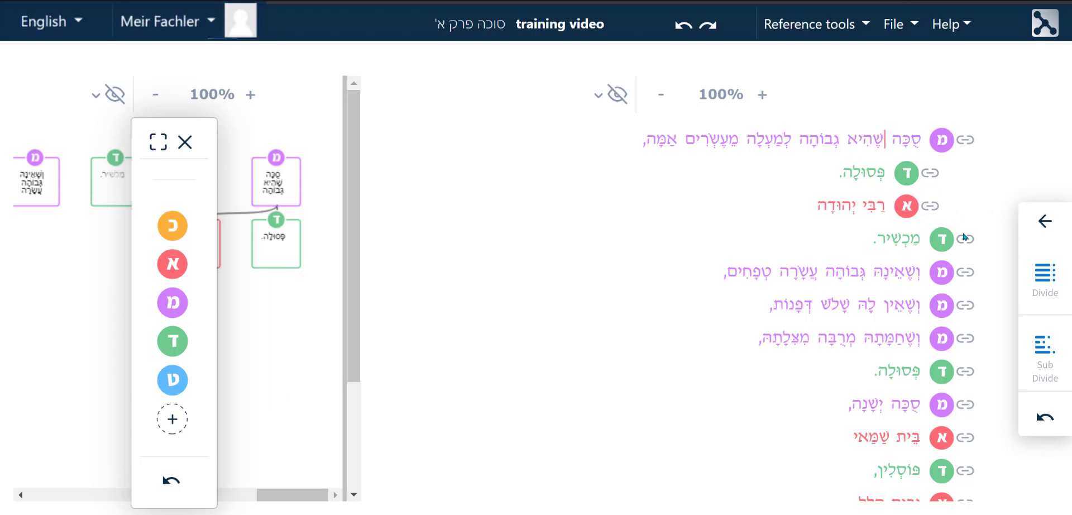
click(965, 238)
click(964, 371)
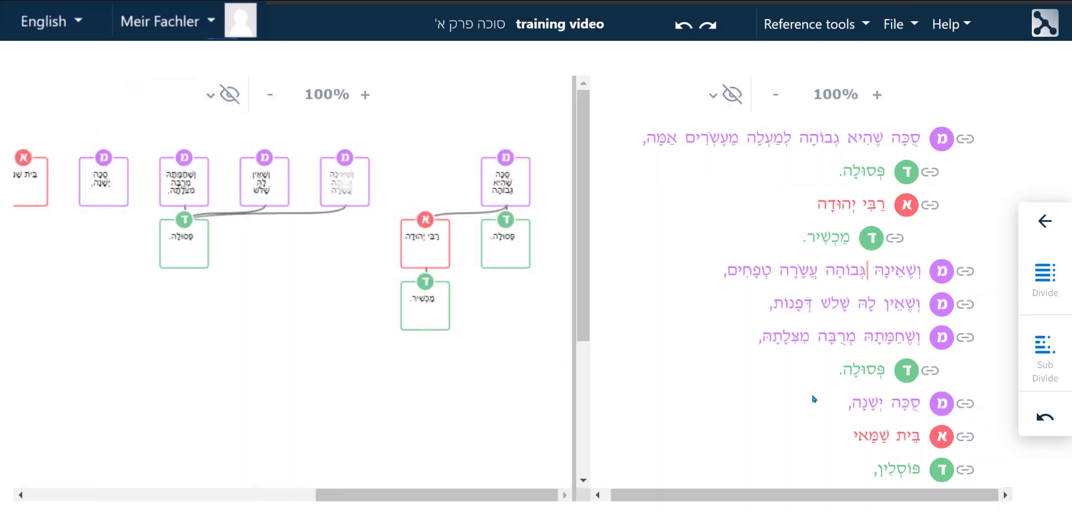
- Link בית שמאי and ובית הלל under סכה ישנה, with פוסלין and מכשירין beneath them
scroll(582, 367, down, 3)
click(965, 265)
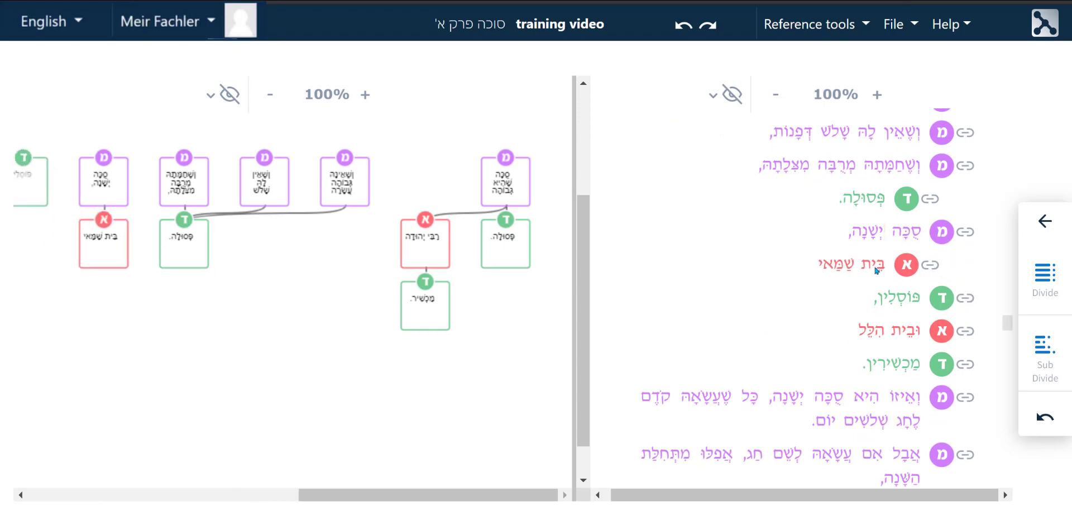
click(965, 297)
click(964, 330)
click(965, 364)
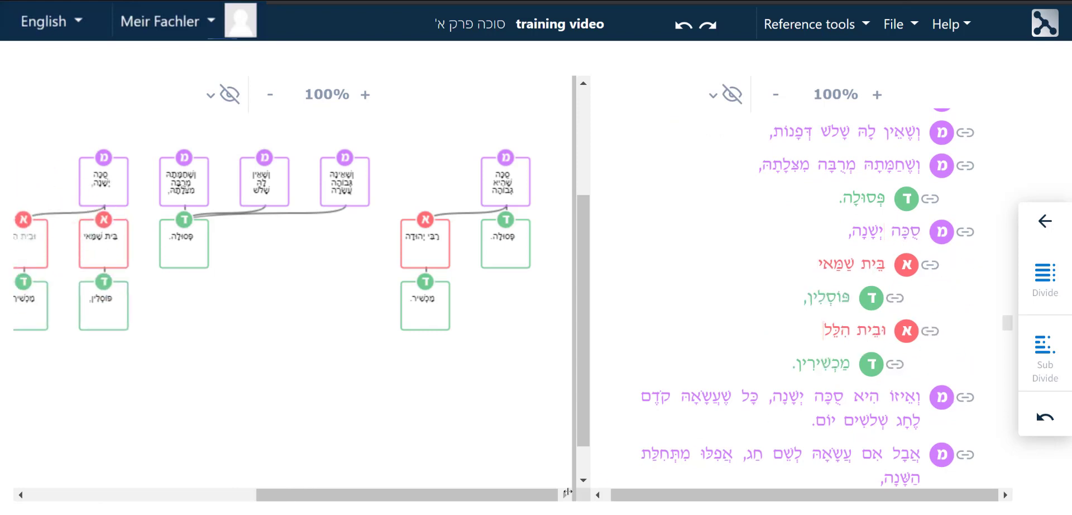
- Connect ואיזו היא סכה ישנה and the אבל אם עשאה unit into the flowchart
click(965, 397)
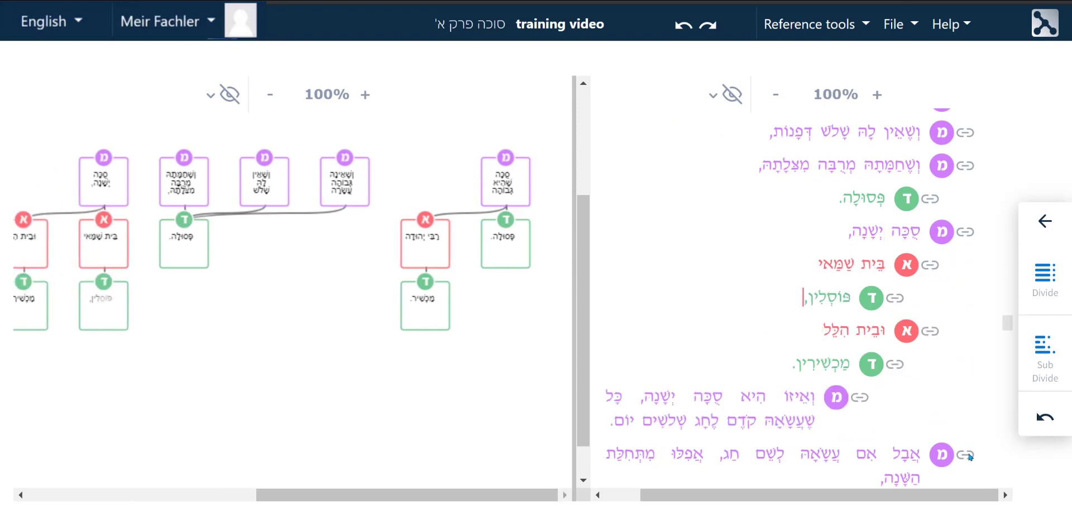
scroll(837, 413, down, 1)
click(824, 409)
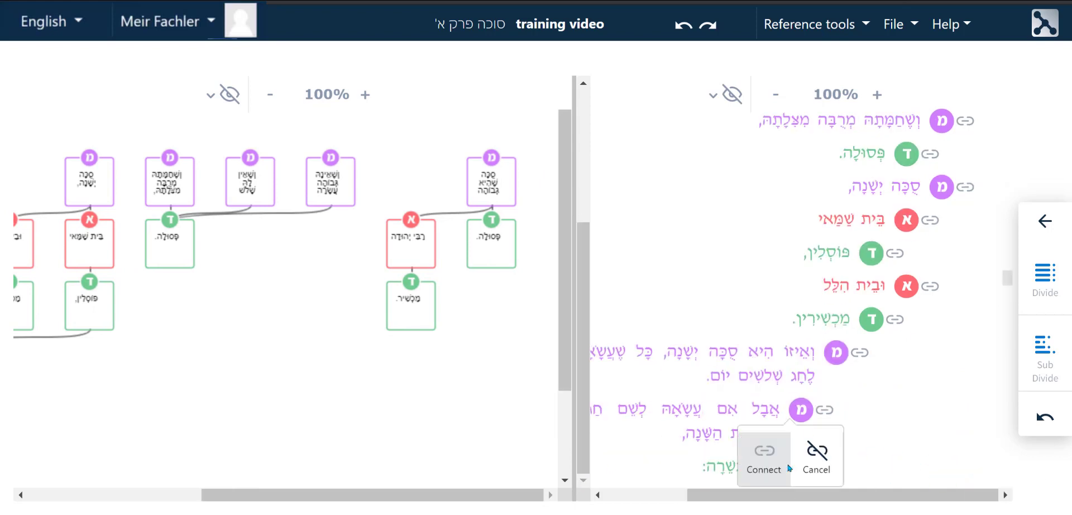
click(779, 463)
drag(528, 494, 443, 493)
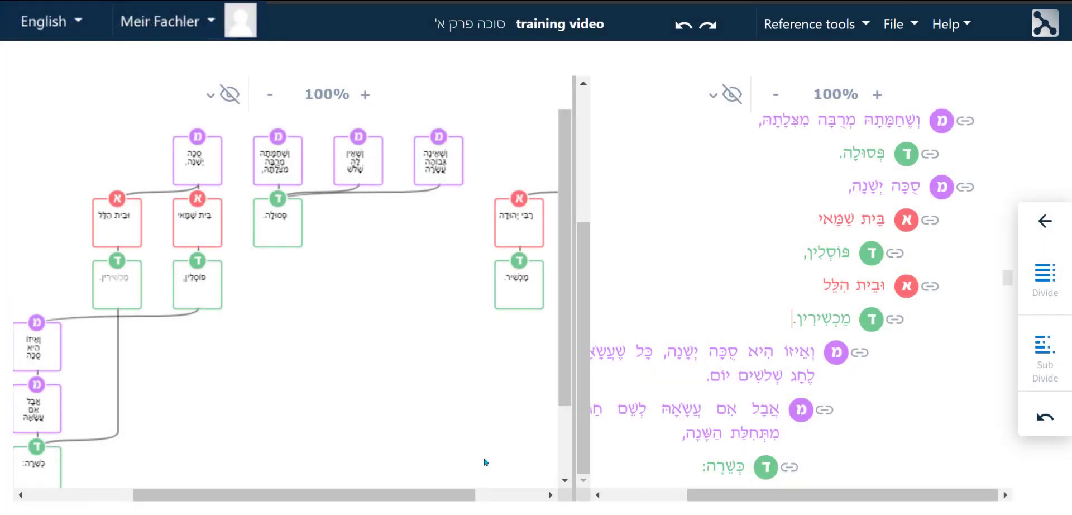
- Zoom the text pane out to 30%
click(780, 96)
click(780, 97)
click(781, 98)
click(780, 97)
click(780, 97)
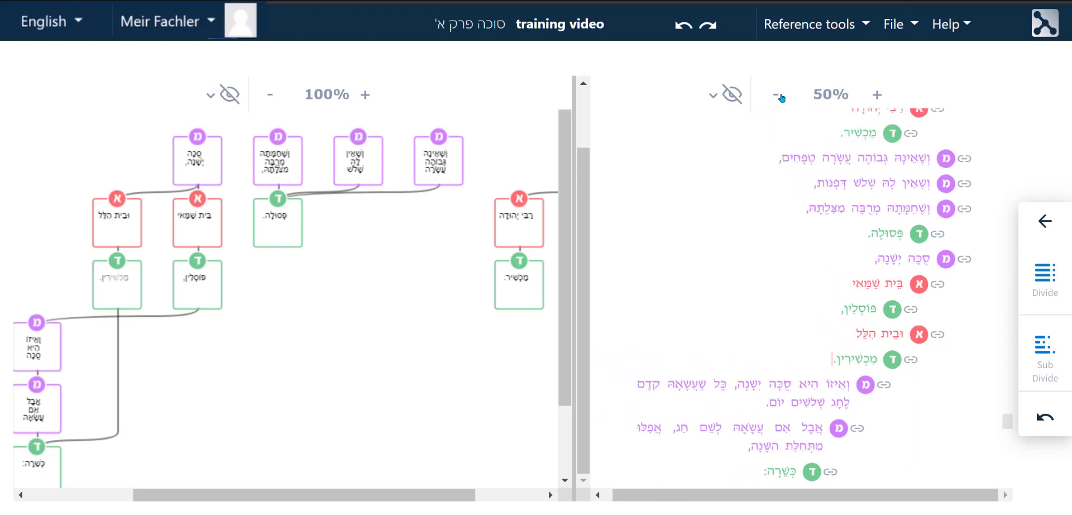
click(780, 96)
click(780, 97)
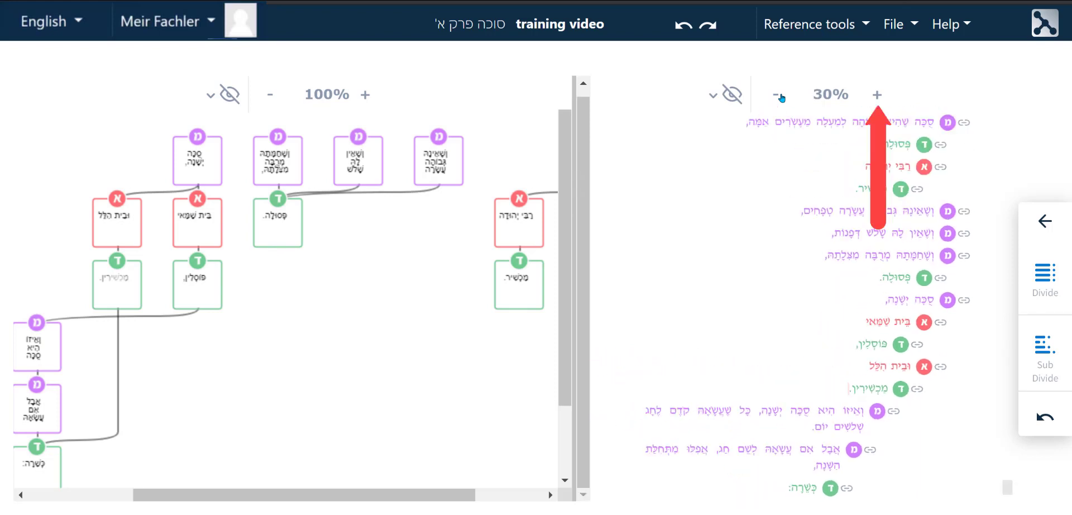
- Set the flowchart zoom to 90% and scroll it left to show the leftmost nodes
click(378, 95)
click(282, 97)
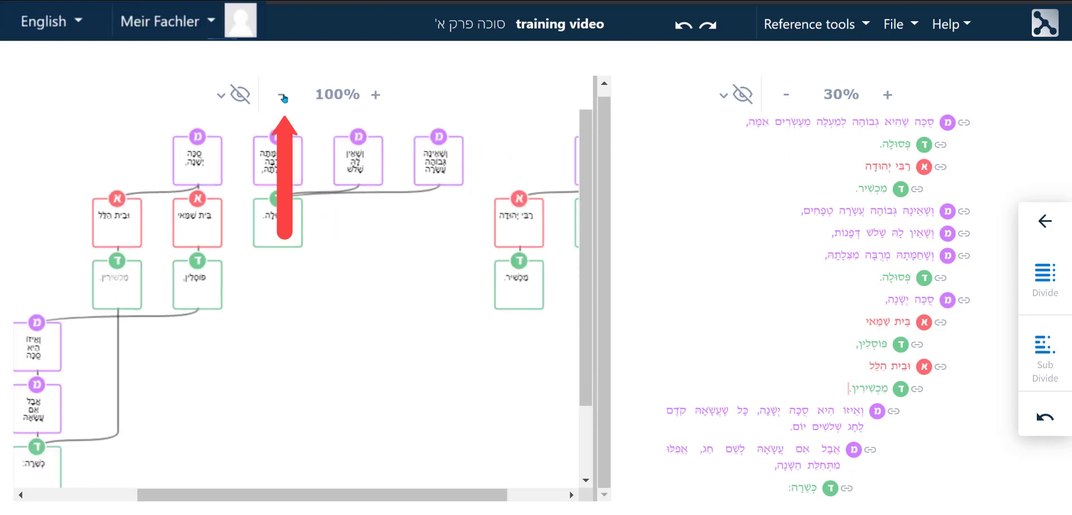
click(283, 97)
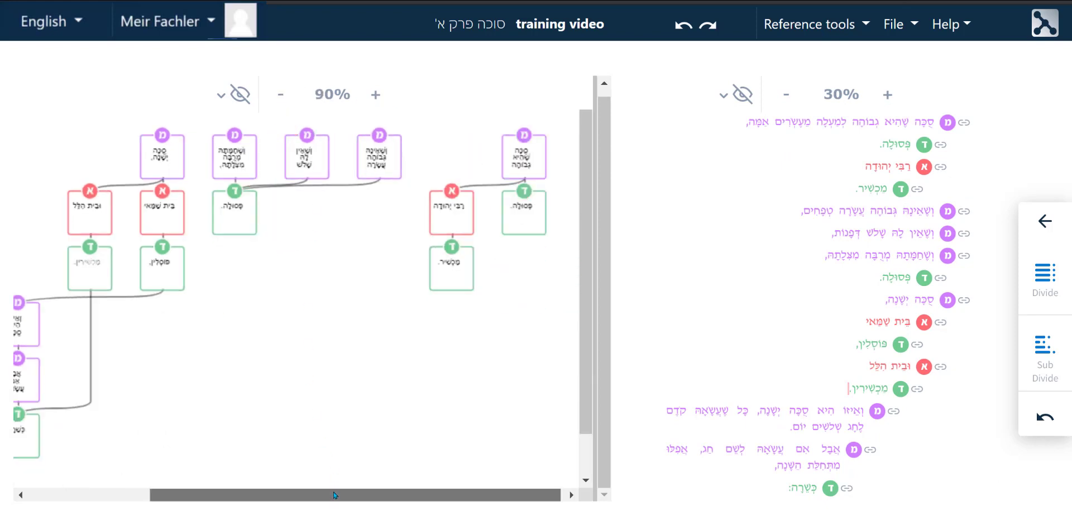
drag(342, 495, 328, 494)
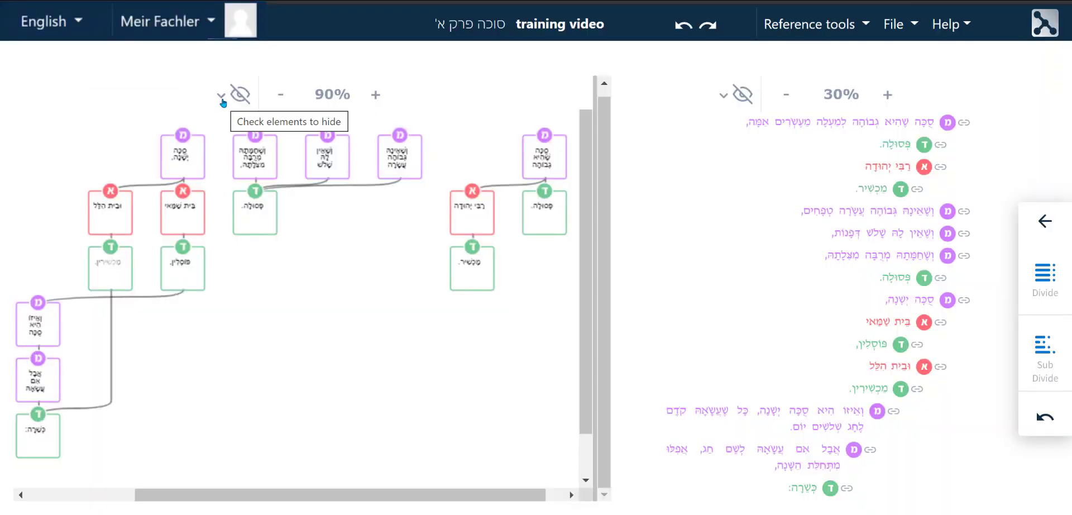
click(222, 99)
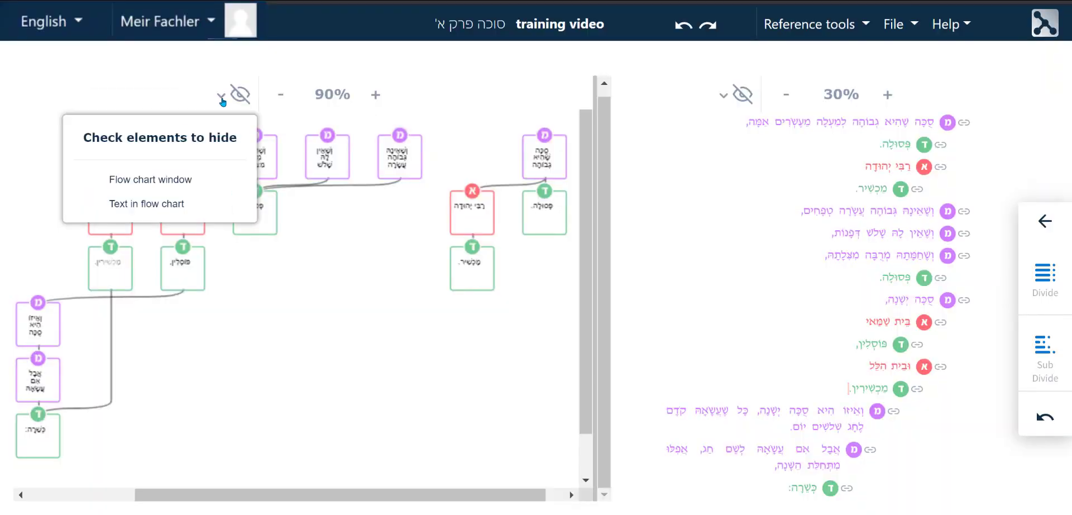
click(159, 205)
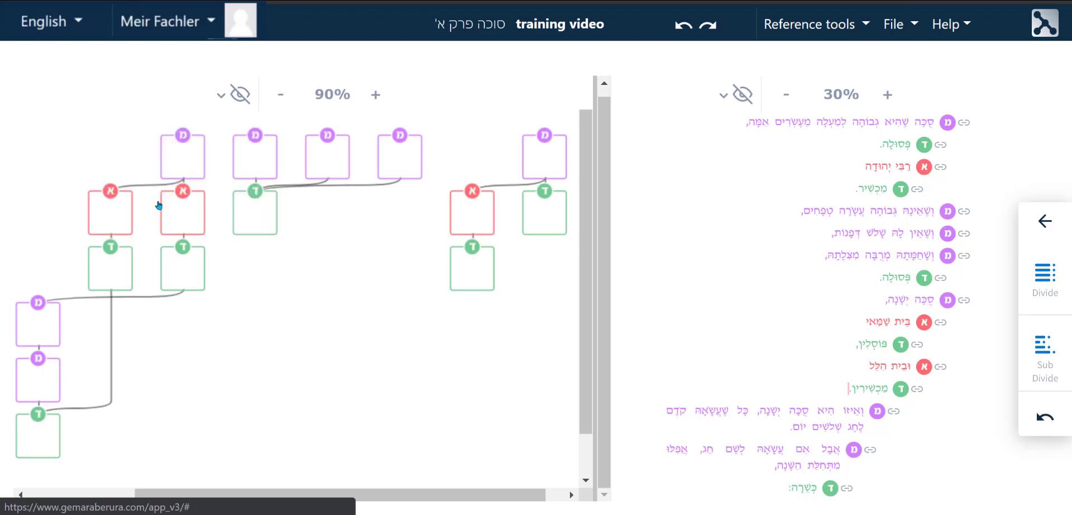
click(221, 102)
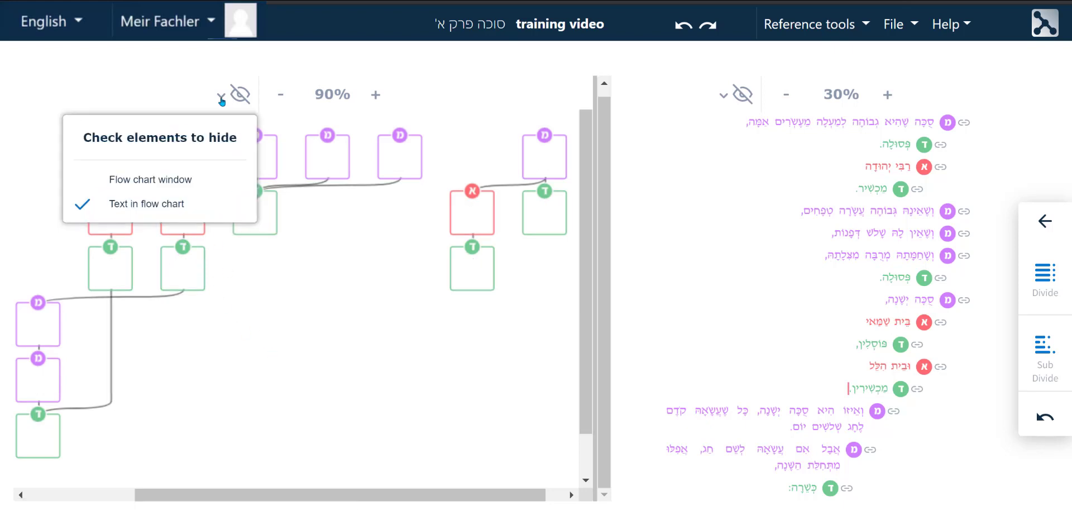
click(168, 204)
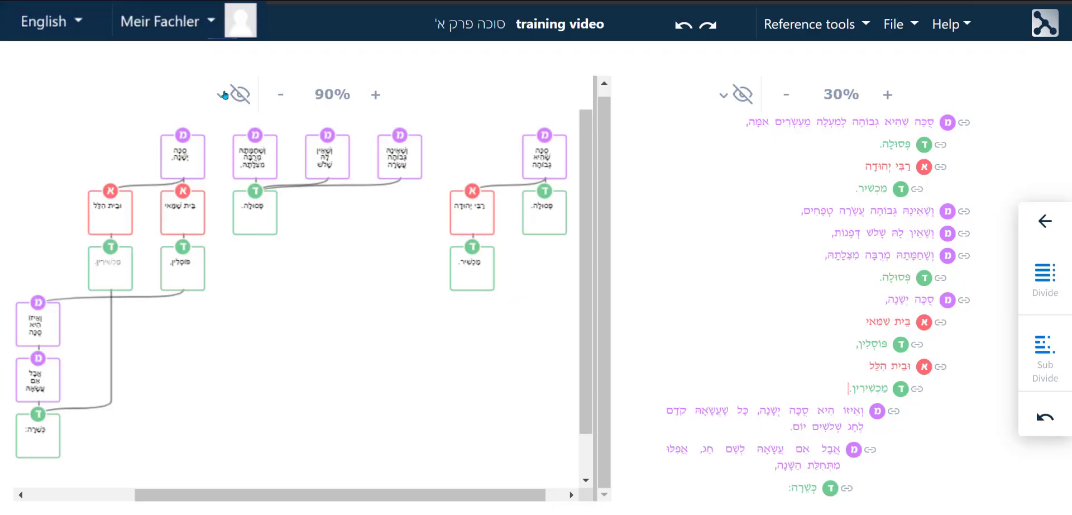
- Hide the flowchart pane with the 'Flow chart window' option under its hide chevron
click(223, 96)
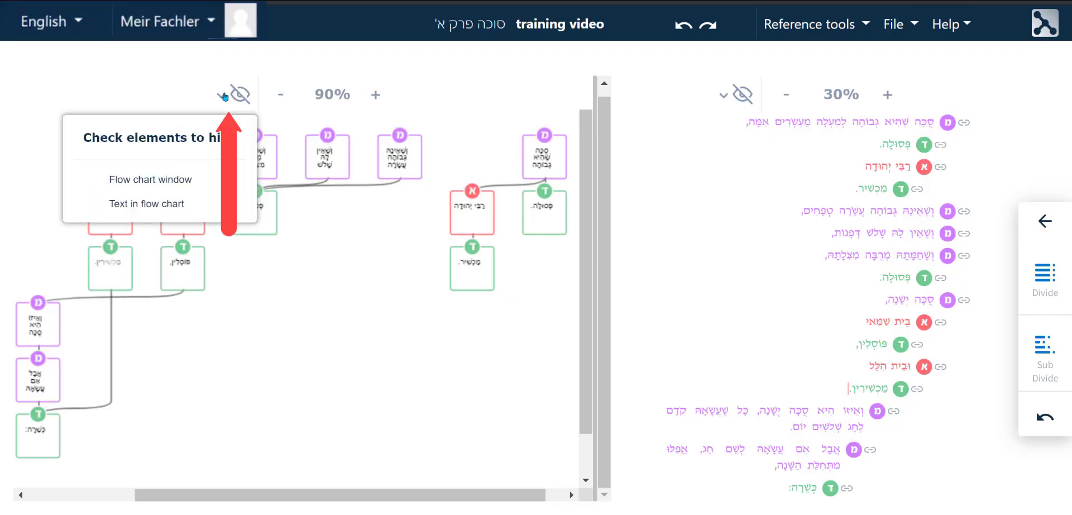
click(180, 178)
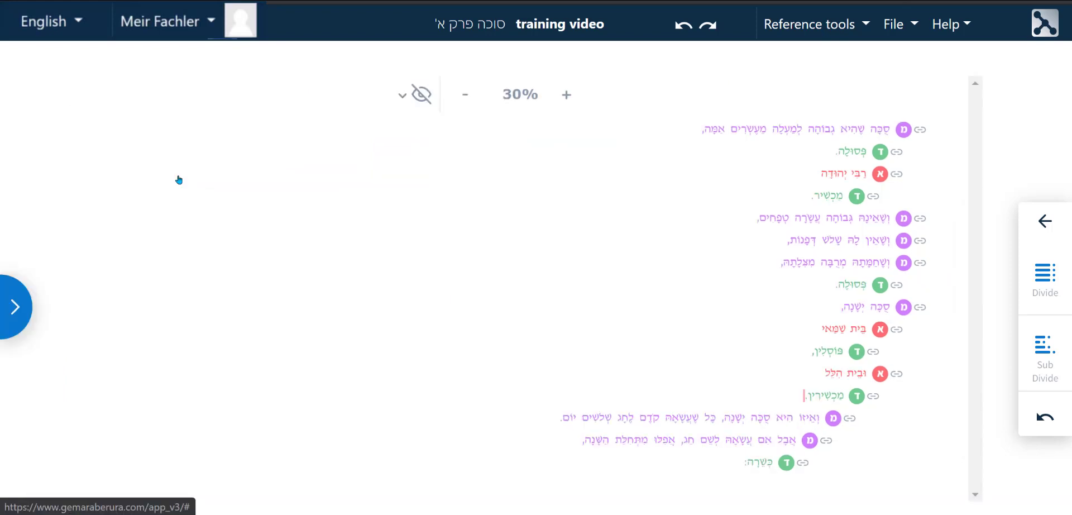
- Show the flowchart window again, then hide the text window and bring it back
click(12, 307)
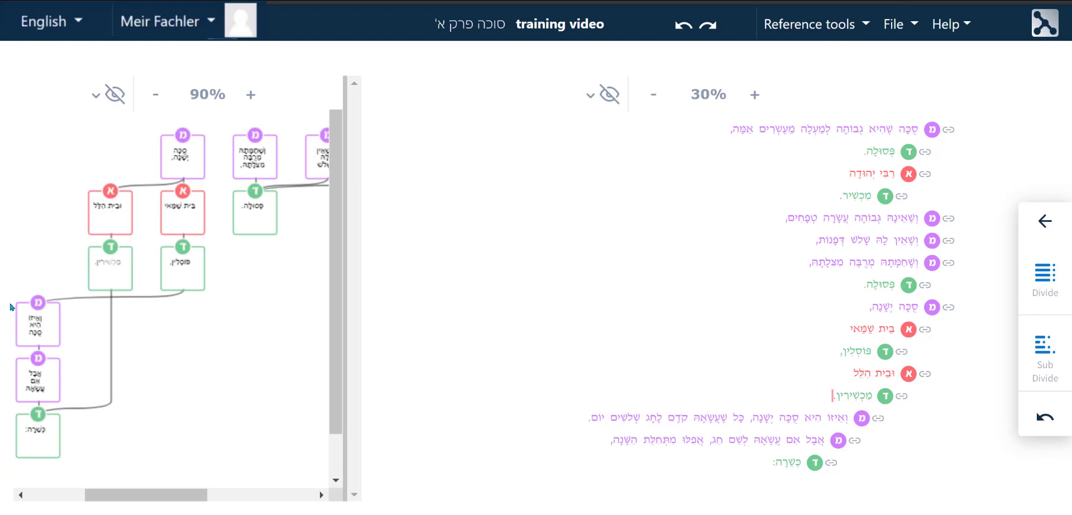
click(589, 100)
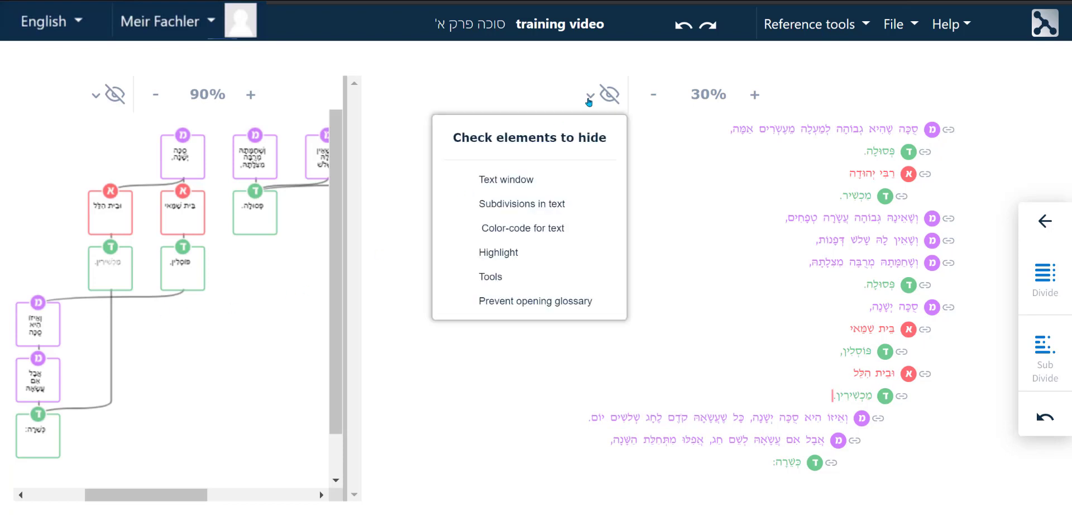
click(535, 179)
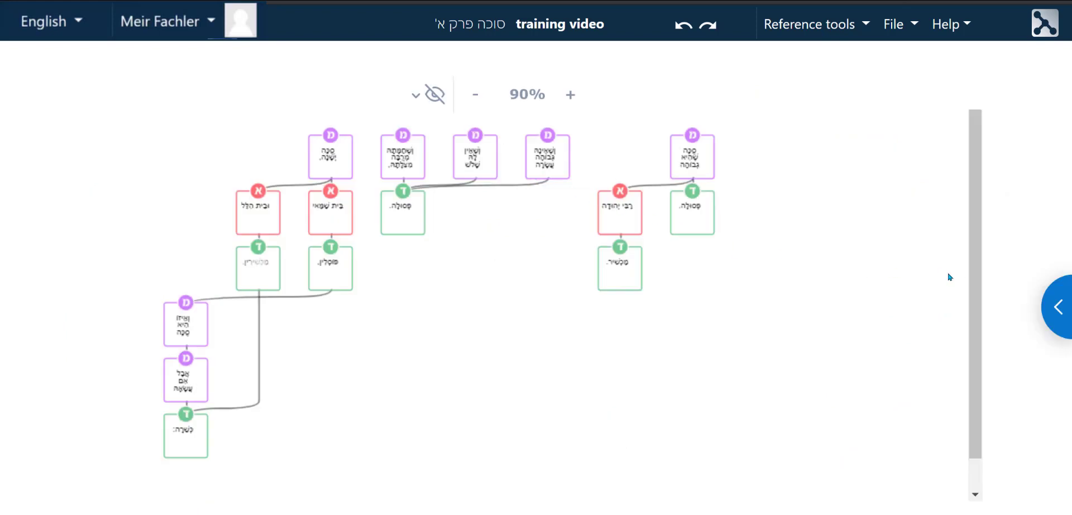
click(1063, 306)
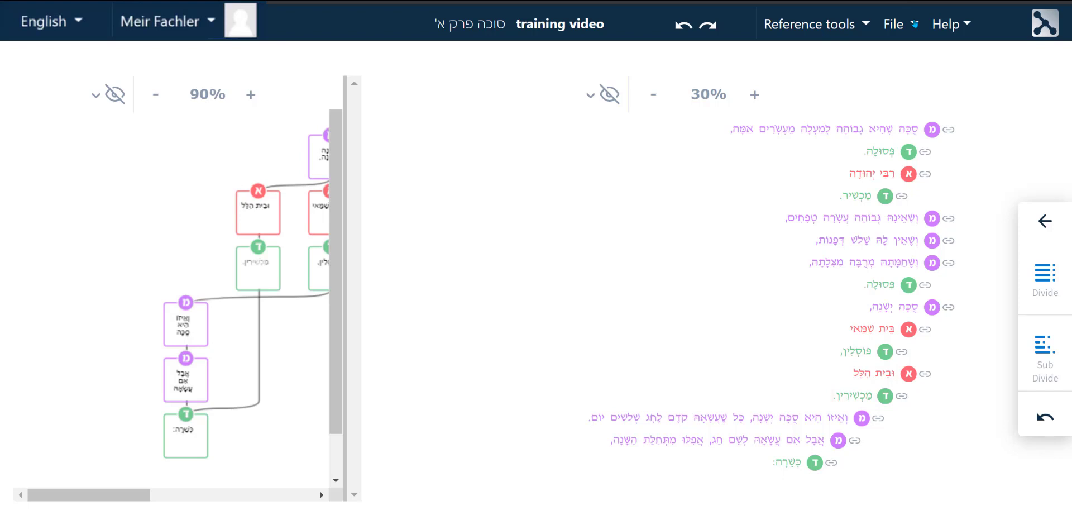
click(914, 24)
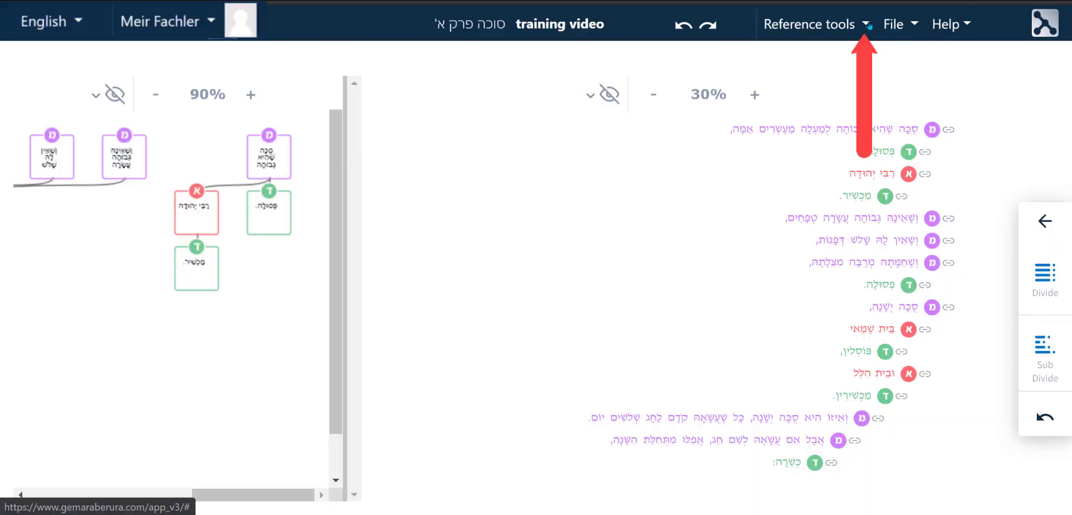
- Open the Bartenura commentary from Reference tools and move and shorten its panel
click(869, 26)
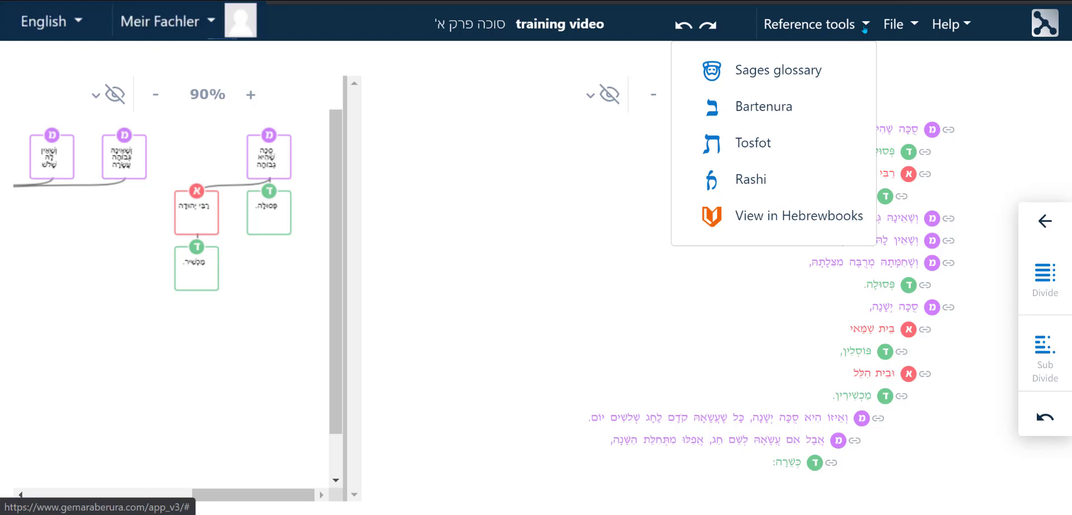
click(788, 111)
drag(250, 161, 346, 69)
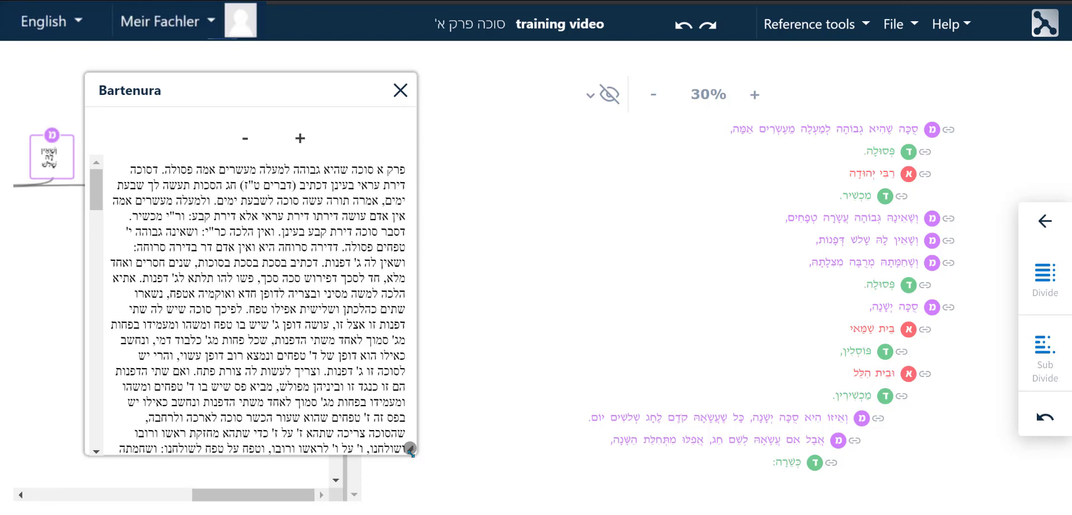
drag(411, 450, 410, 416)
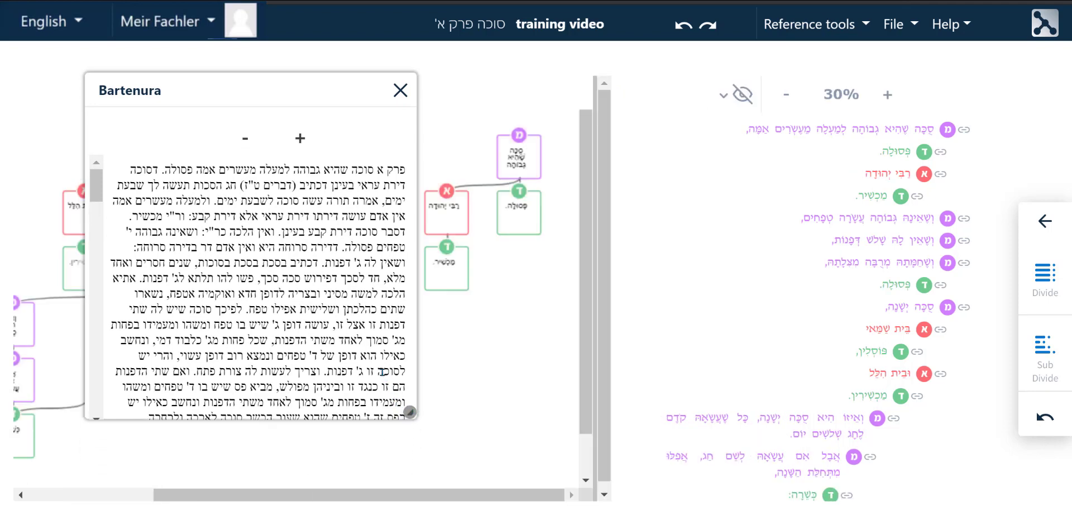
- Enlarge the Bartenura text twice and select its passage on the twenty-cubit limit
click(300, 139)
click(301, 139)
click(301, 139)
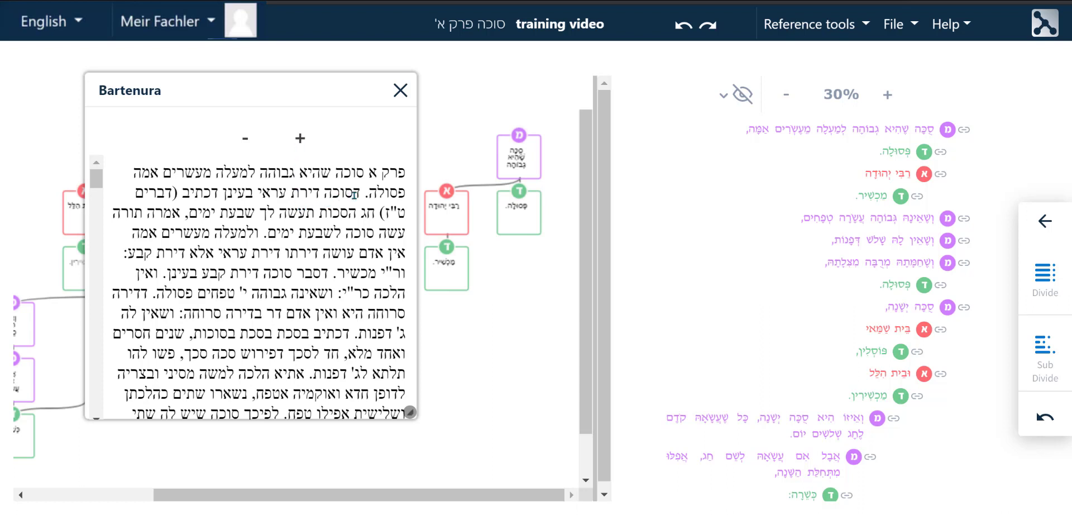
drag(259, 231, 121, 256)
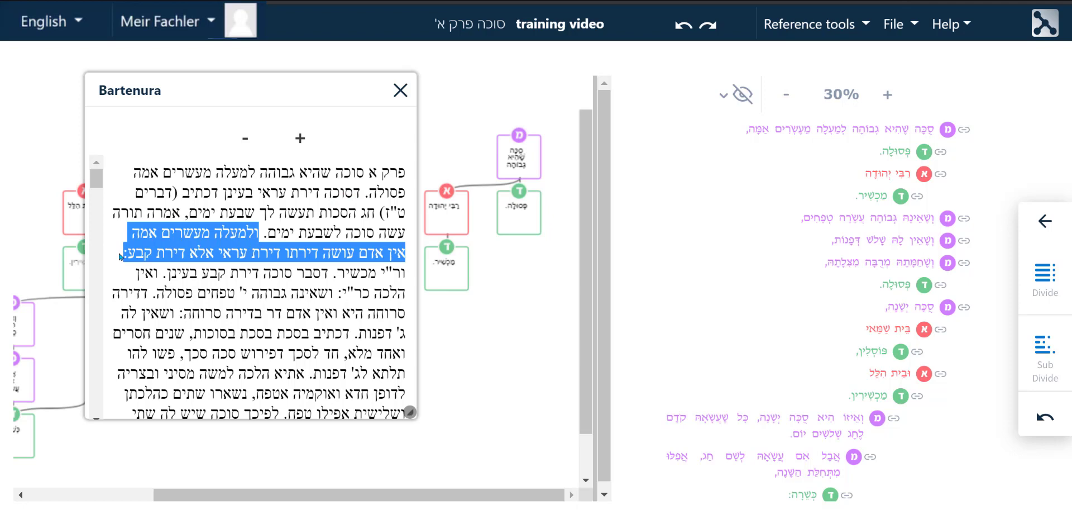
right_click(174, 241)
- Copy the Bartenura passage and paste it into the first row's טעם cell of the exported table
click(201, 249)
key(alt+Tab)
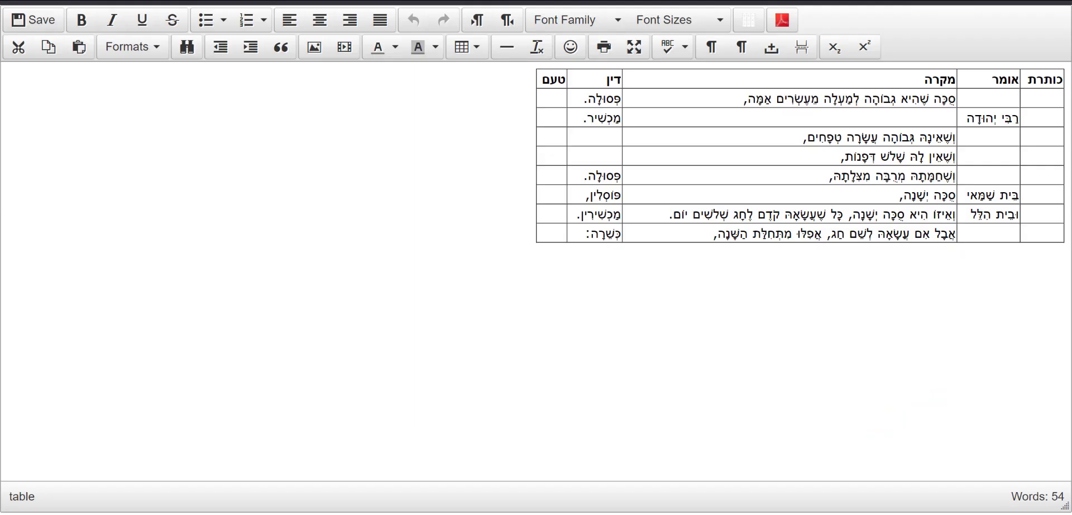
click(552, 96)
key(ctrl+v)
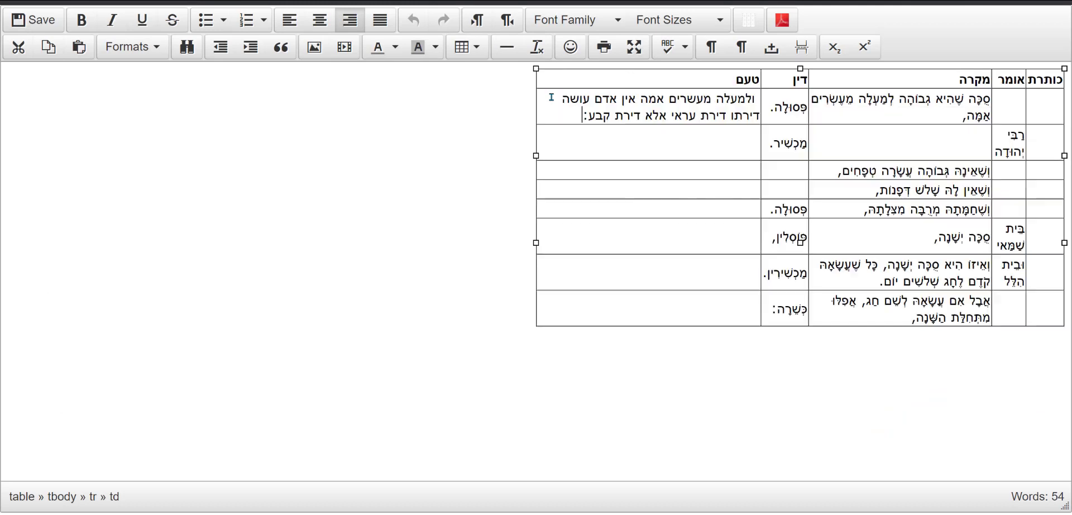
key(alt+Tab)
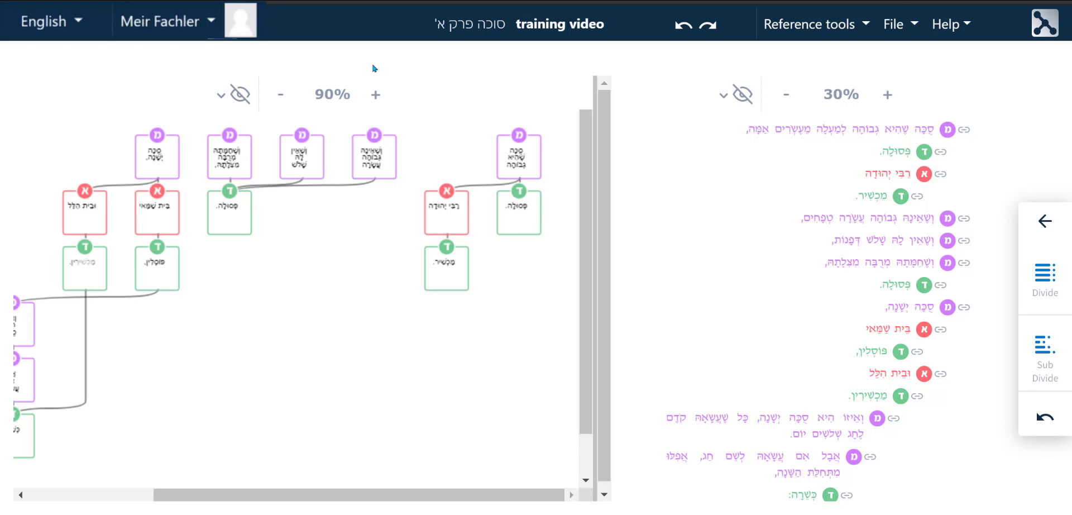
- Highlight sage names like רבי יהודה, בית שמאי and בית הלל via Show > Sages Names
click(1042, 217)
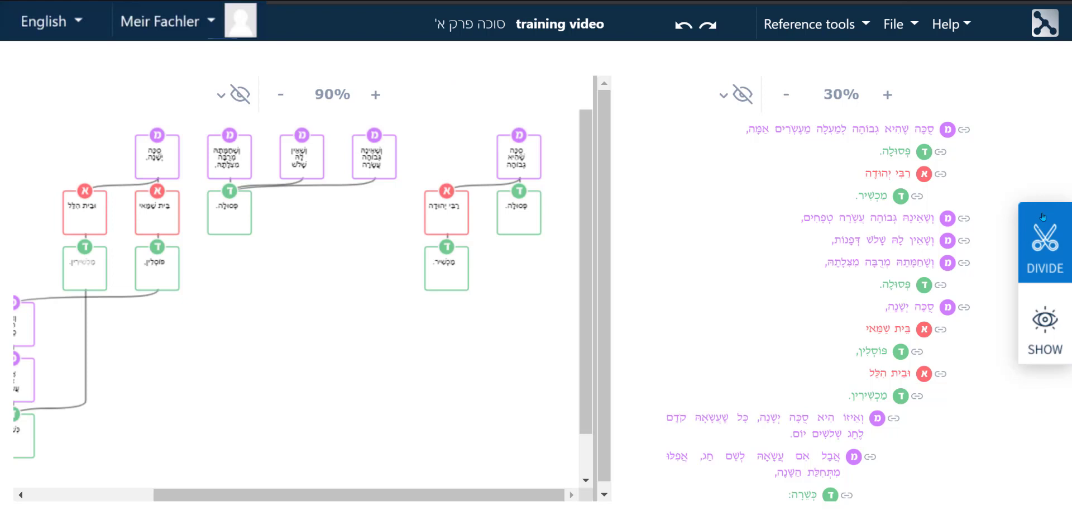
click(1042, 329)
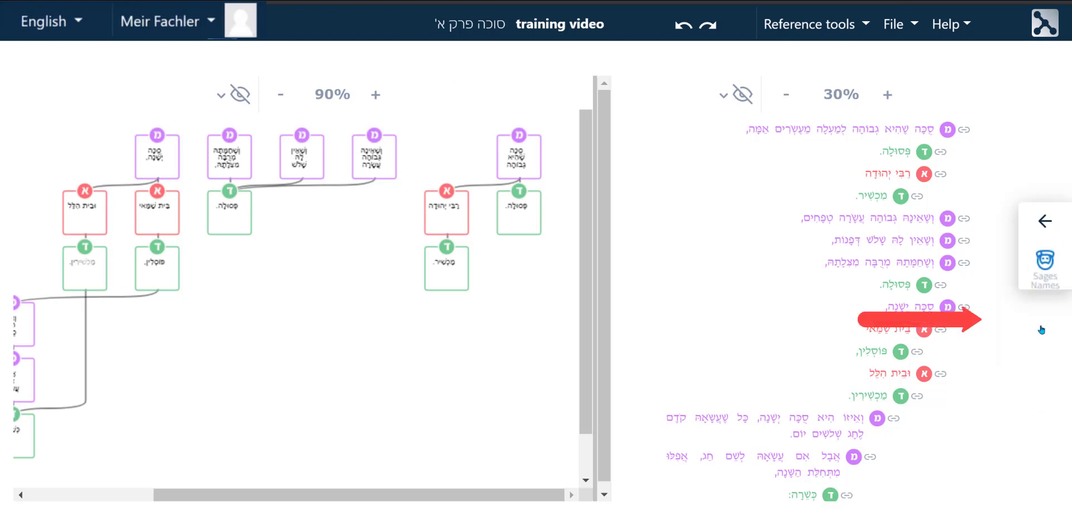
click(1045, 276)
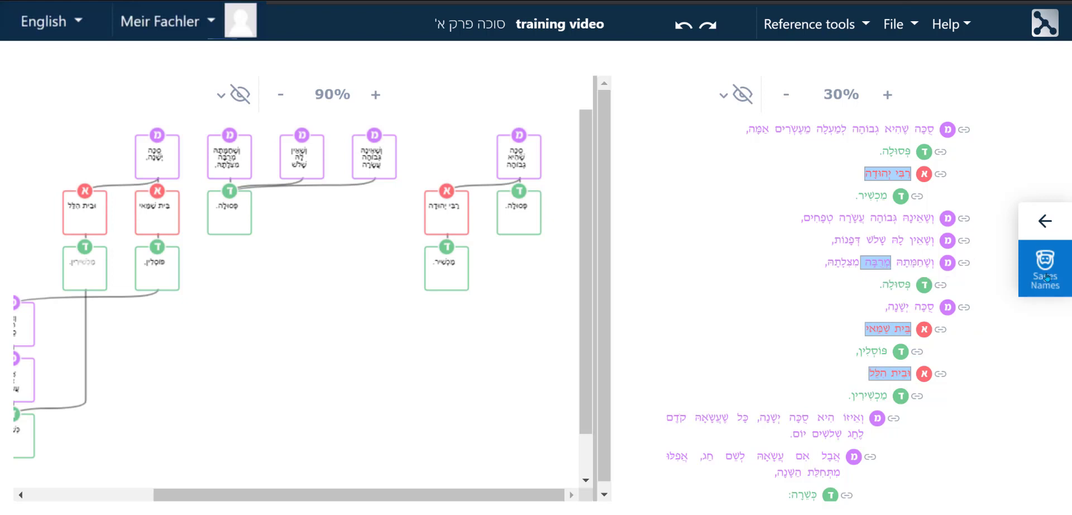